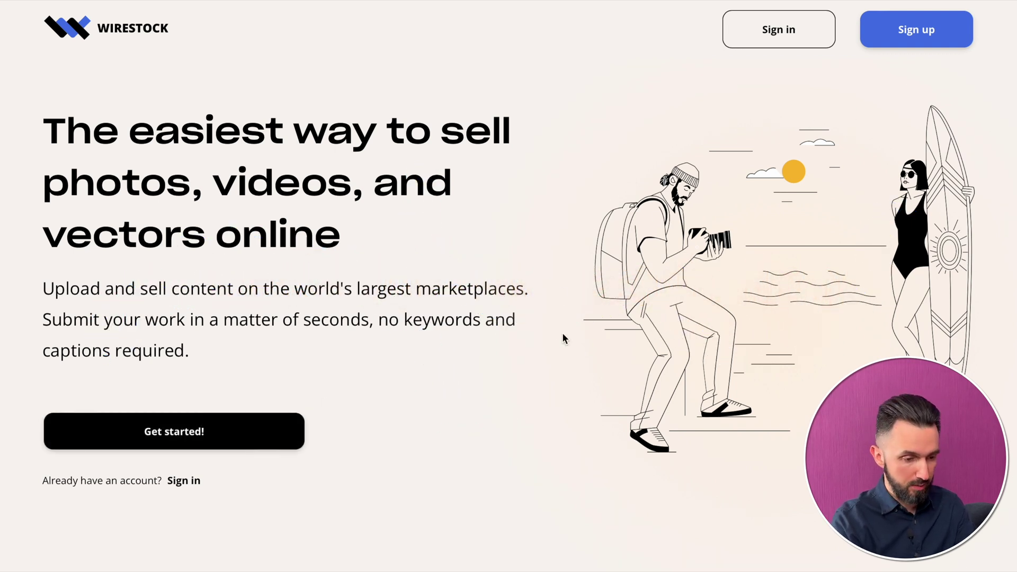
Look over the Wirestock page, then sign in to reach the portfolio dashboard
{"action": "scroll", "coordinate": [562, 334], "scroll_direction": "down", "scroll_amount": 10}
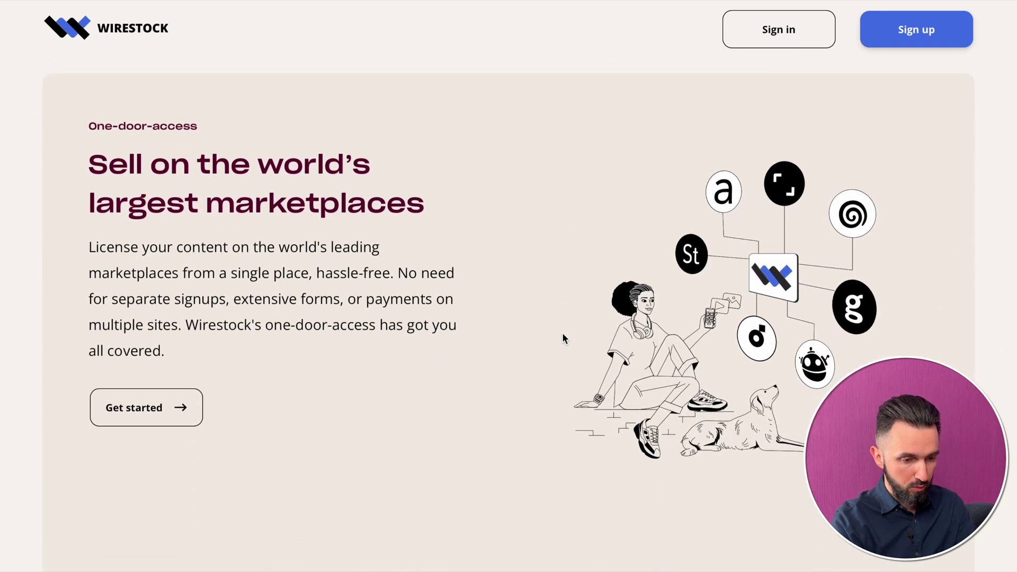
{"action": "scroll", "coordinate": [563, 337], "scroll_direction": "down", "scroll_amount": 1}
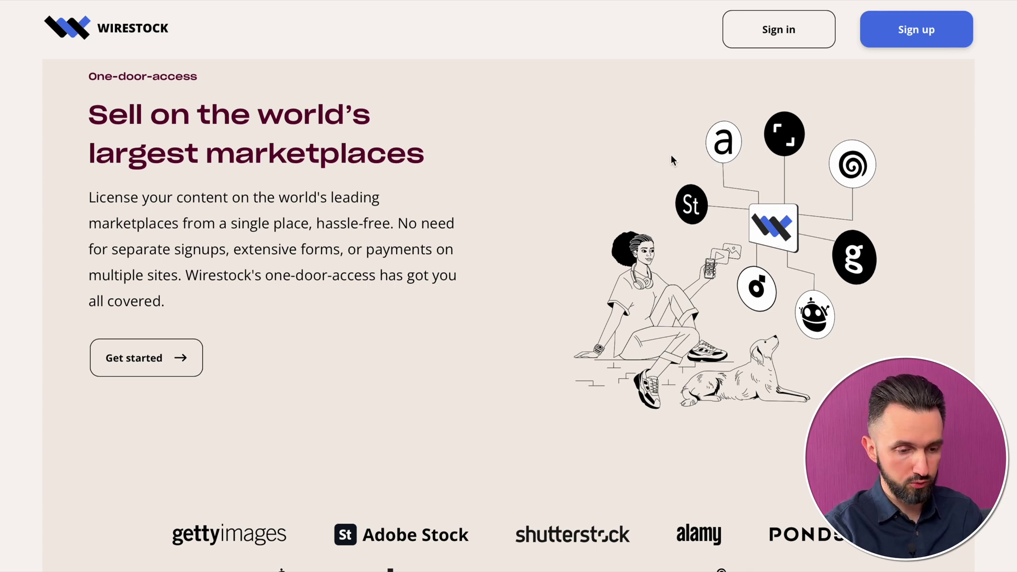
{"action": "scroll", "coordinate": [573, 314], "scroll_direction": "down", "scroll_amount": 5}
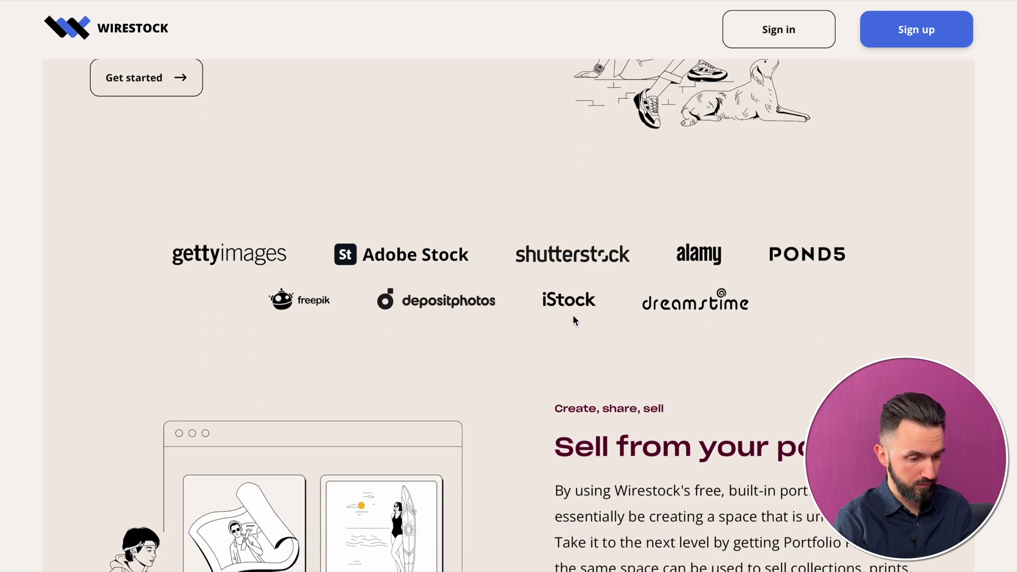
{"action": "scroll", "coordinate": [442, 193], "scroll_direction": "up", "scroll_amount": 1}
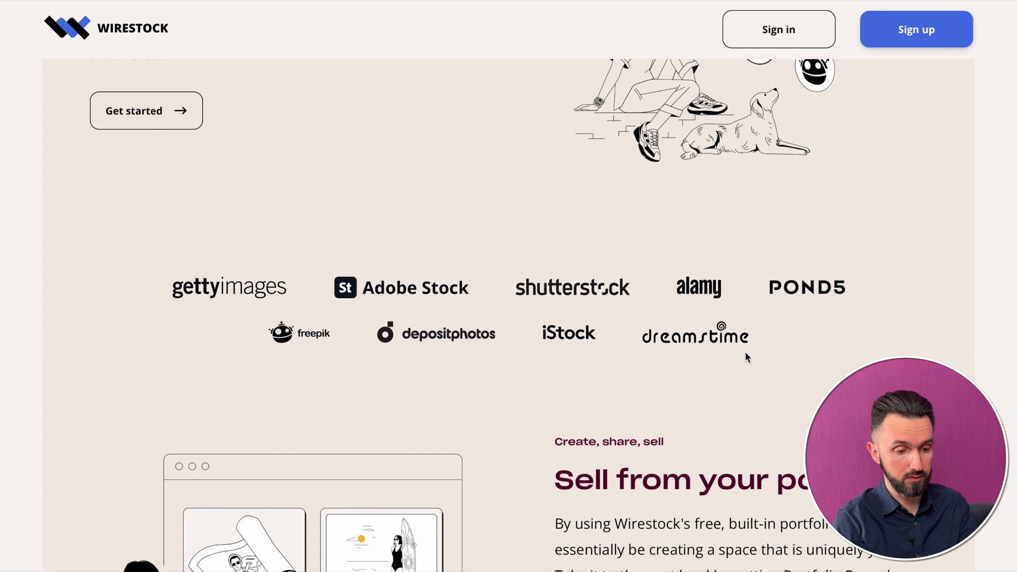
{"action": "scroll", "coordinate": [799, 332], "scroll_direction": "down", "scroll_amount": 6}
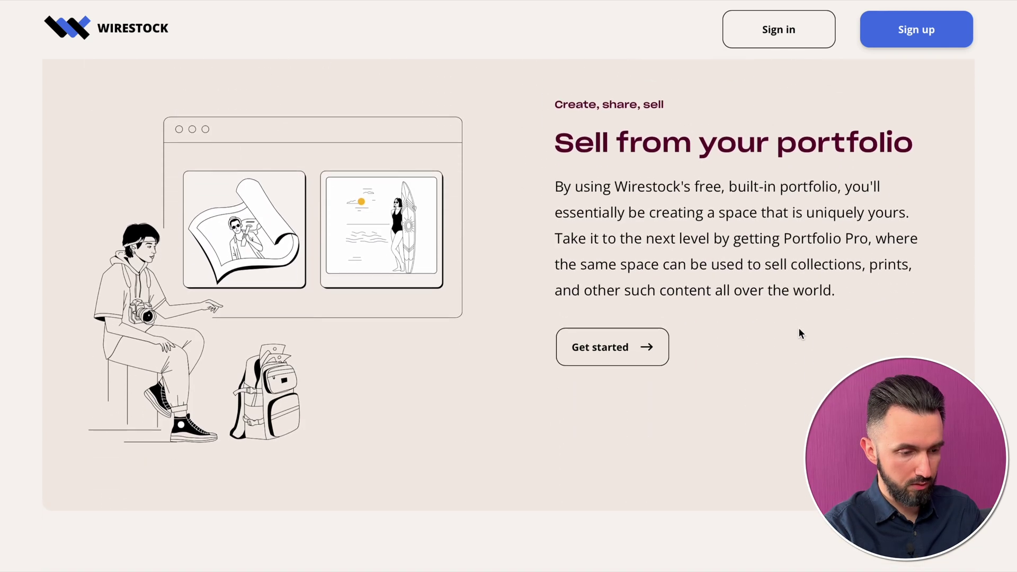
{"action": "scroll", "coordinate": [800, 332], "scroll_direction": "down", "scroll_amount": 15}
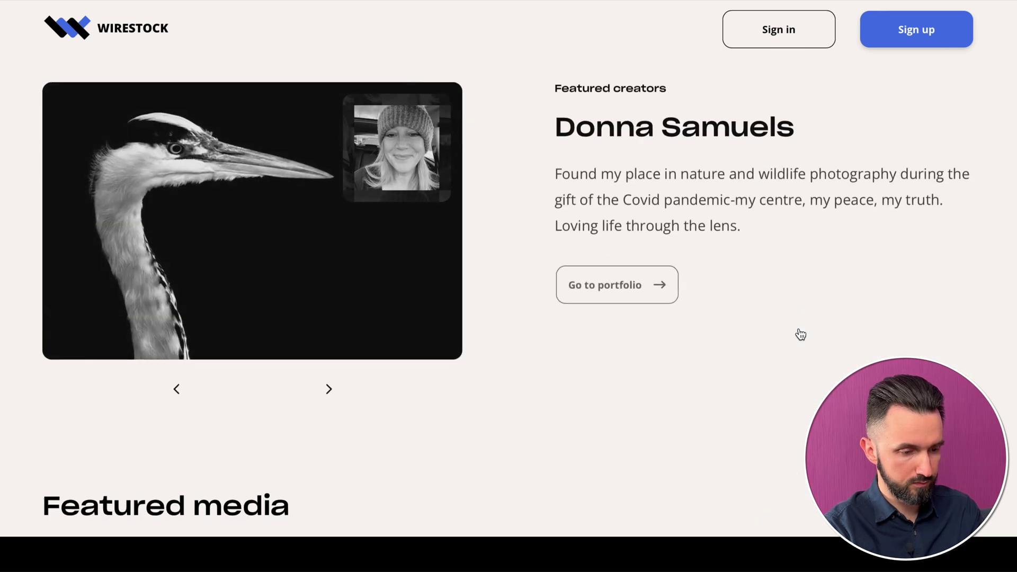
{"action": "scroll", "coordinate": [799, 333], "scroll_direction": "down", "scroll_amount": 7}
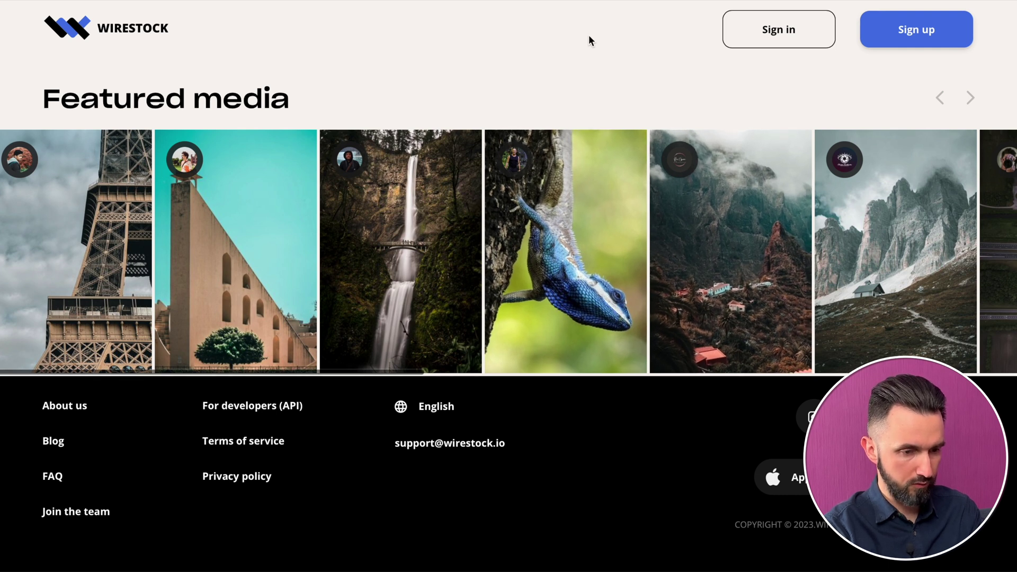
{"action": "scroll", "coordinate": [589, 37], "scroll_direction": "up", "scroll_amount": 20}
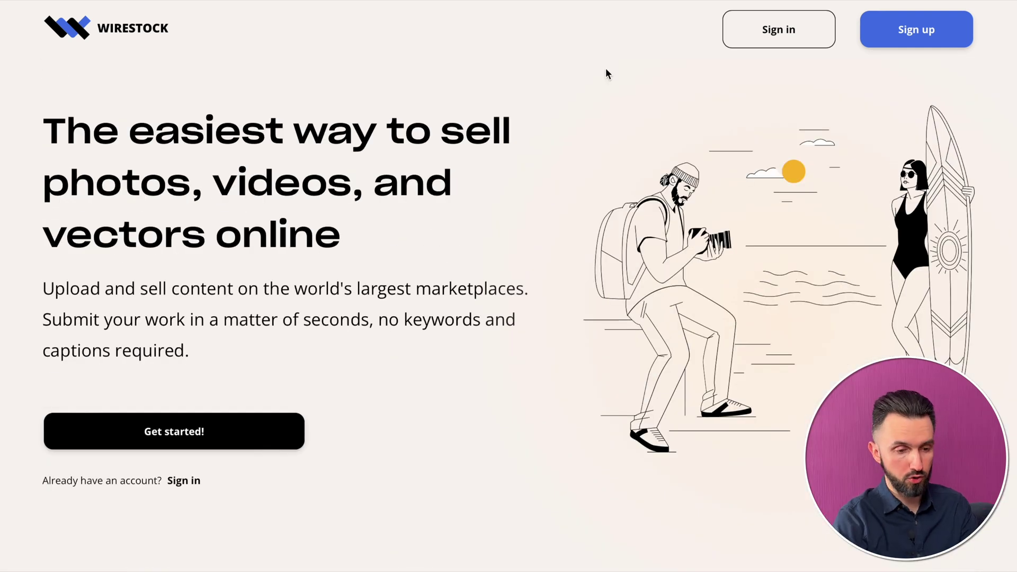
{"action": "left_click", "coordinate": [790, 45]}
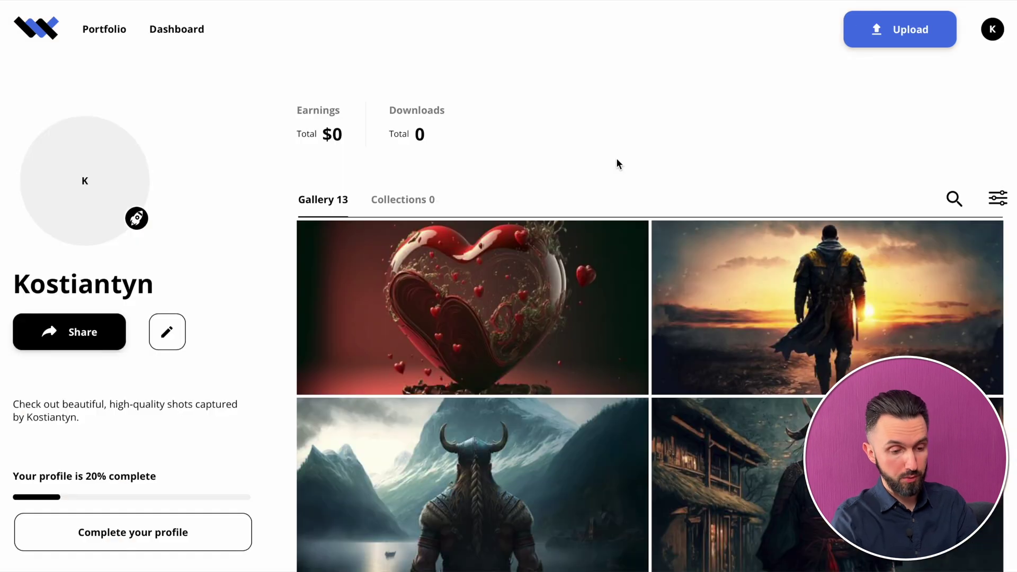
Open the futuristic city-and-car image's details, showing its tags and $0 earnings
{"action": "scroll", "coordinate": [636, 158], "scroll_direction": "down", "scroll_amount": 5}
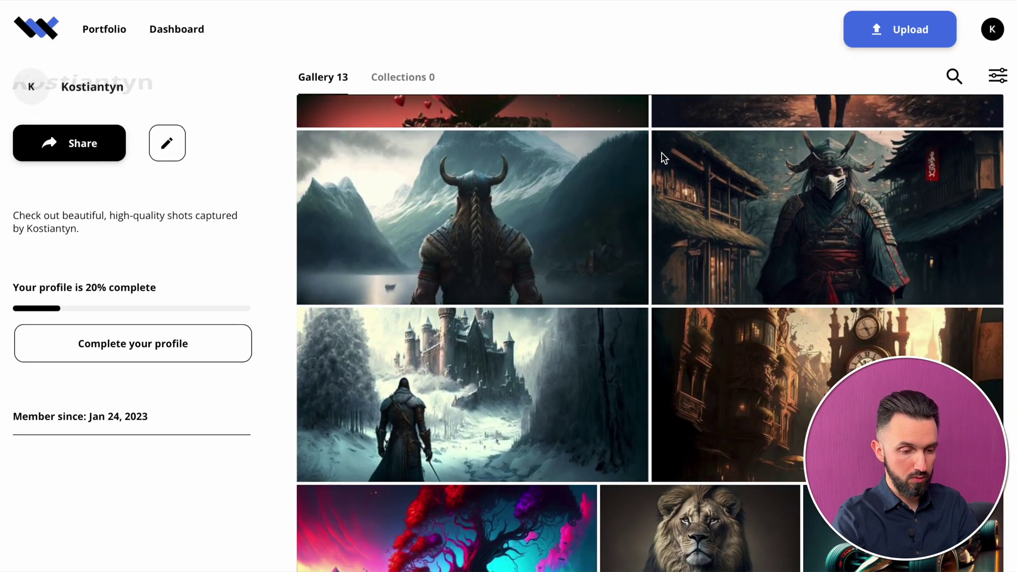
{"action": "scroll", "coordinate": [664, 158], "scroll_direction": "down", "scroll_amount": 5}
{"action": "scroll", "coordinate": [663, 158], "scroll_direction": "up", "scroll_amount": 8}
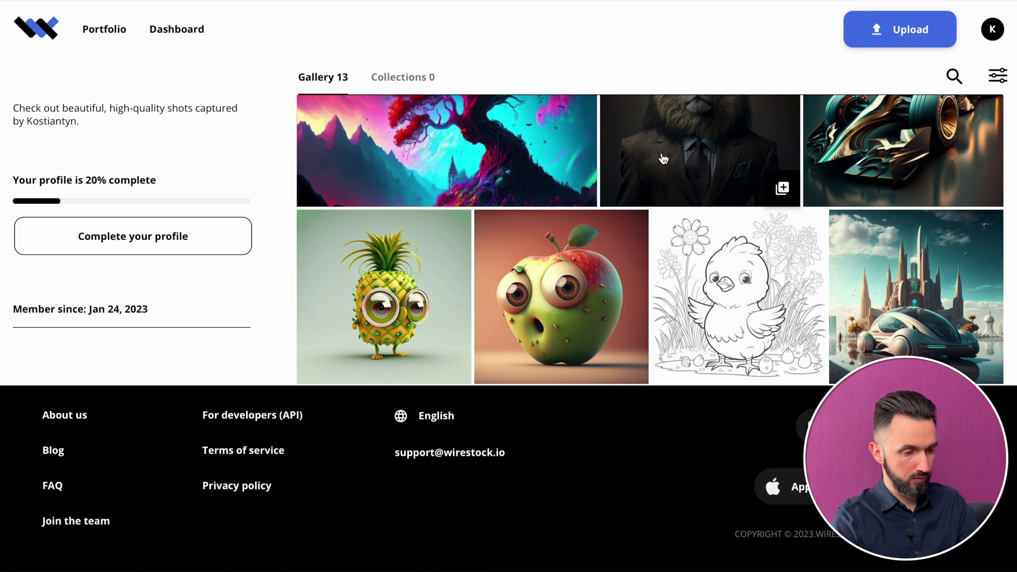
{"action": "scroll", "coordinate": [663, 157], "scroll_direction": "down", "scroll_amount": 5}
{"action": "left_click", "coordinate": [894, 276]}
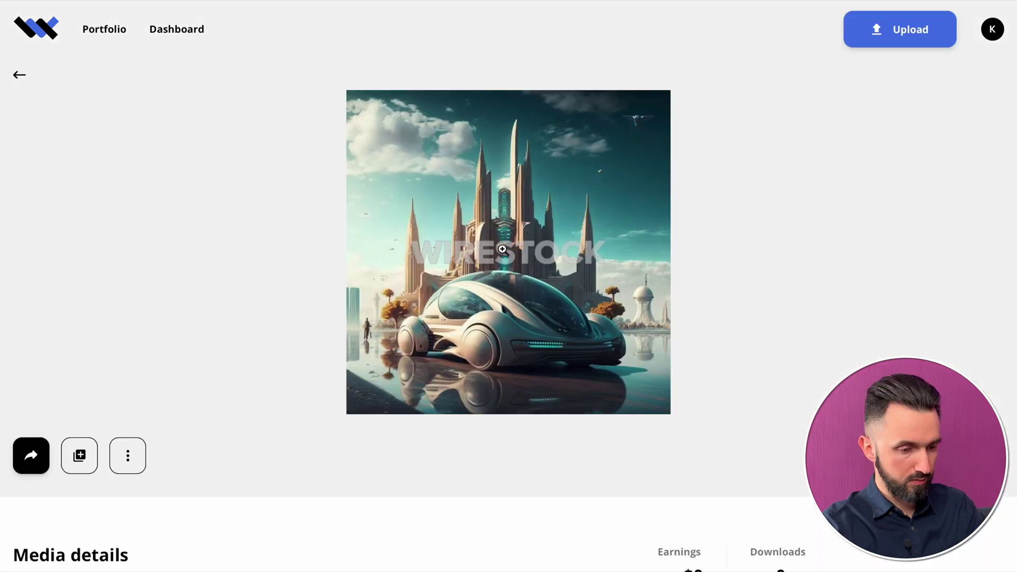
{"action": "scroll", "coordinate": [503, 250], "scroll_direction": "down", "scroll_amount": 8}
{"action": "scroll", "coordinate": [503, 250], "scroll_direction": "down", "scroll_amount": 2}
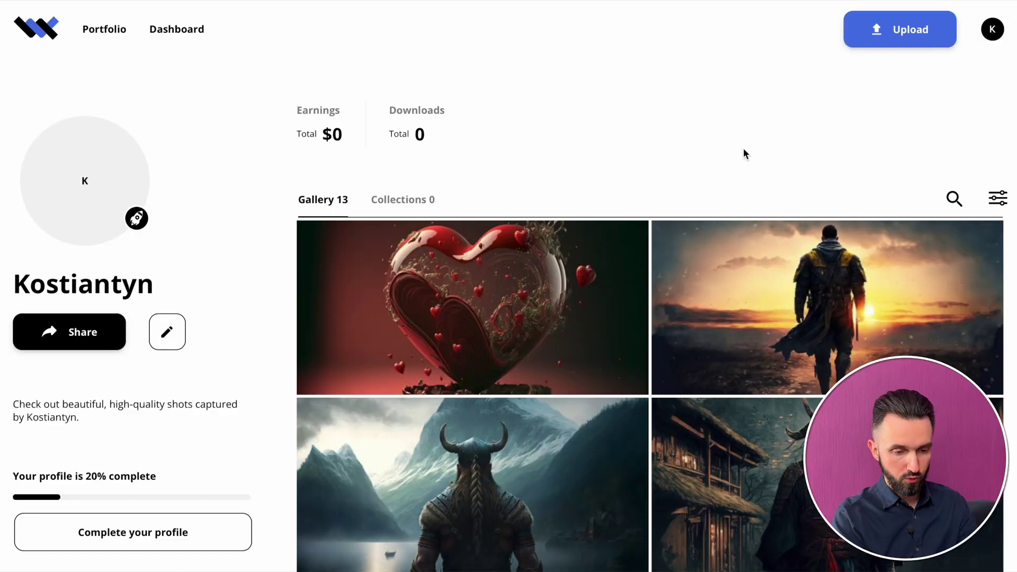
Expand the samurai image's marketplace list to show Dreamstime, Depositphotos, Pond5 and other channels
{"action": "scroll", "coordinate": [742, 154], "scroll_direction": "down", "scroll_amount": 5}
{"action": "left_click", "coordinate": [762, 183]}
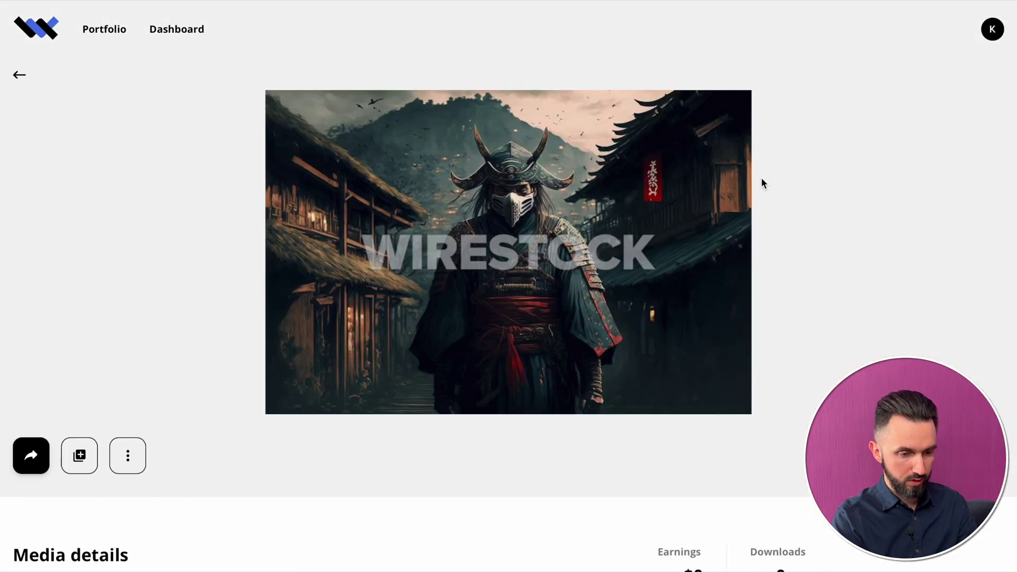
{"action": "scroll", "coordinate": [420, 354], "scroll_direction": "down", "scroll_amount": 10}
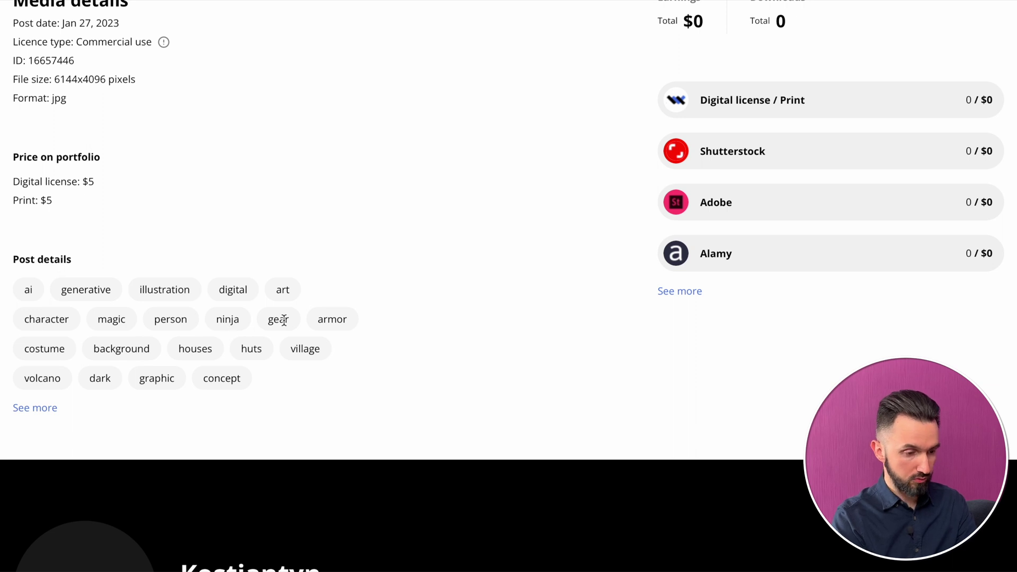
{"action": "scroll", "coordinate": [591, 226], "scroll_direction": "up", "scroll_amount": 1}
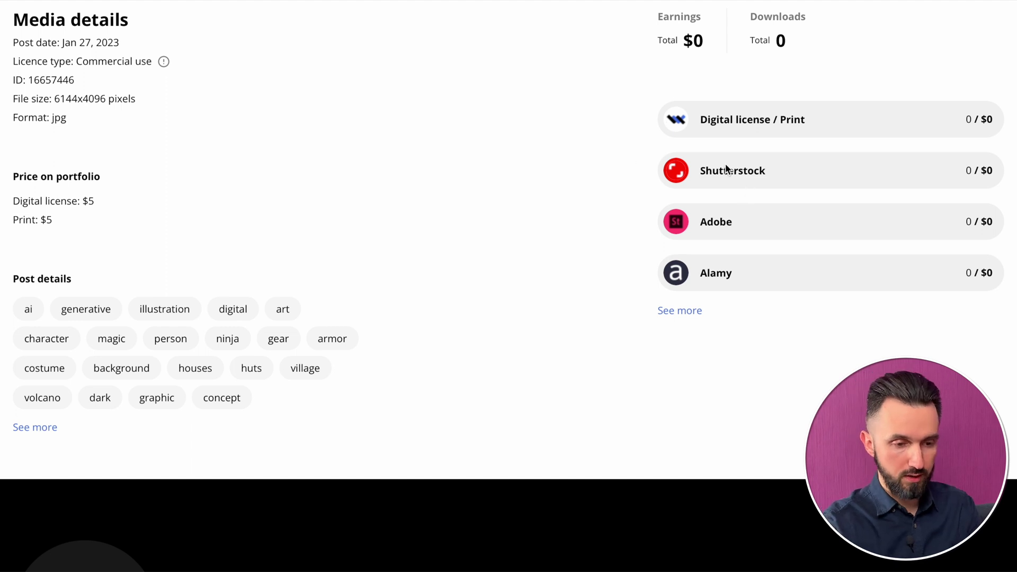
{"action": "left_click", "coordinate": [692, 312]}
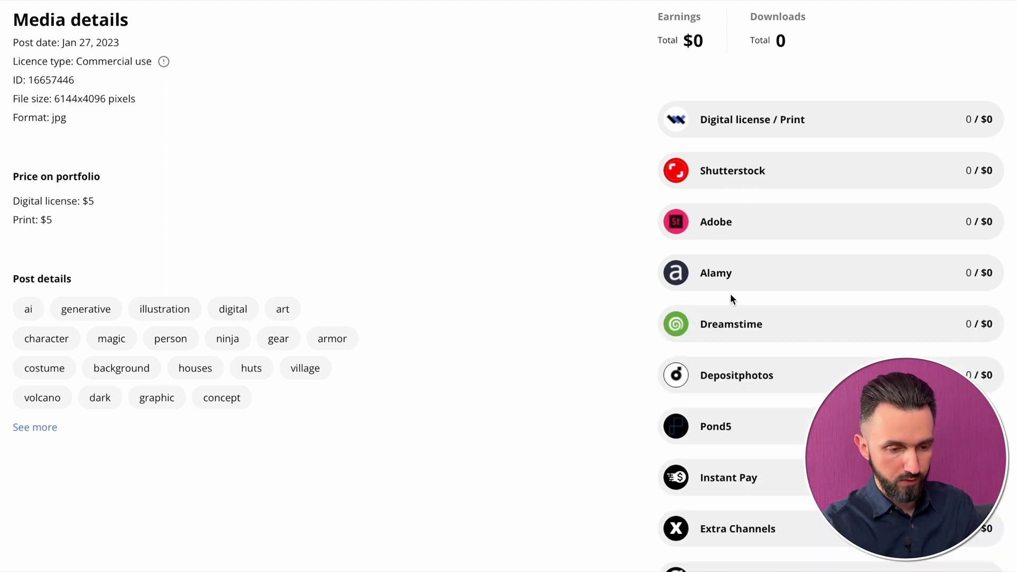
{"action": "scroll", "coordinate": [729, 295], "scroll_direction": "down", "scroll_amount": 1}
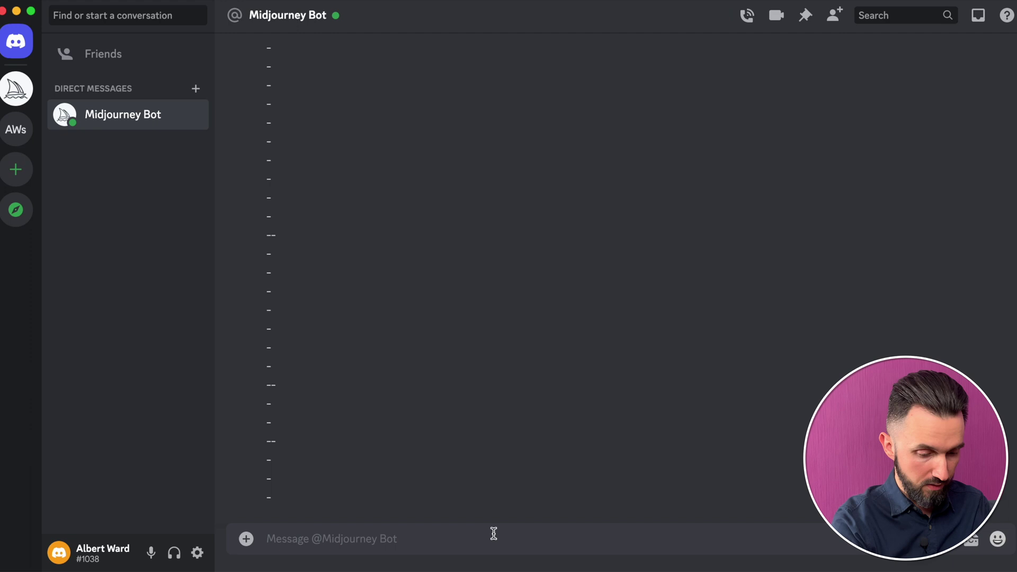
Send Midjourney the /imagine prompt 'Italian castle, sunset --ar 3:2'
{"action": "type", "text": "/"}
{"action": "key", "text": "Return"}
{"action": "type", "text": "italian castle, sunset"}
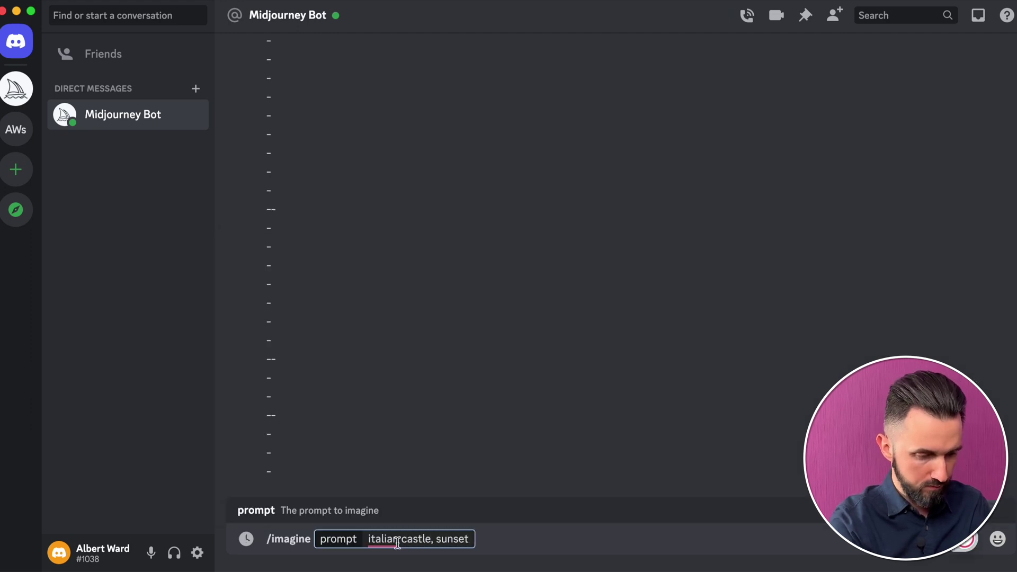
{"action": "type", "text": " --ar 3:2"}
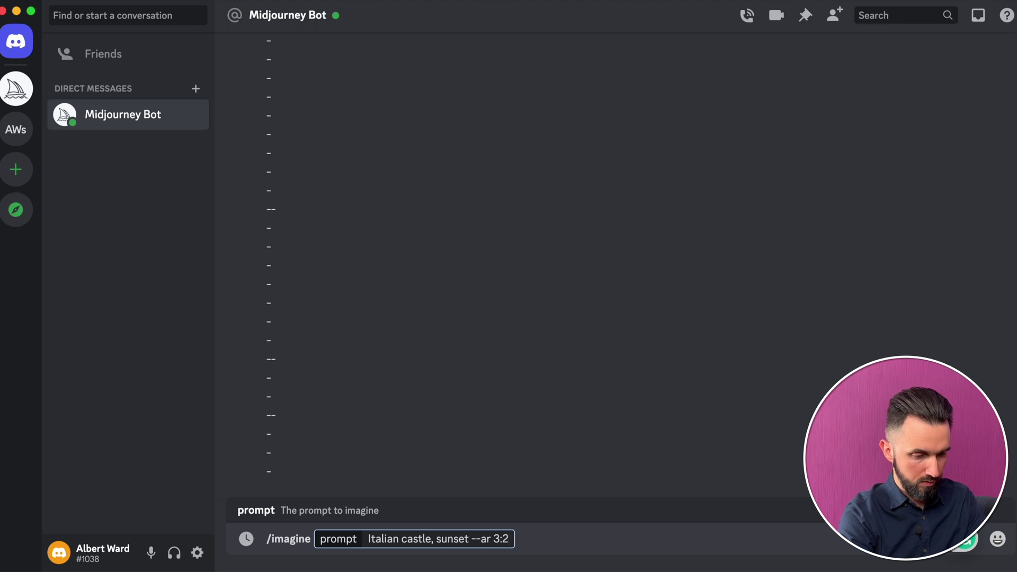
{"action": "key", "text": "Return"}
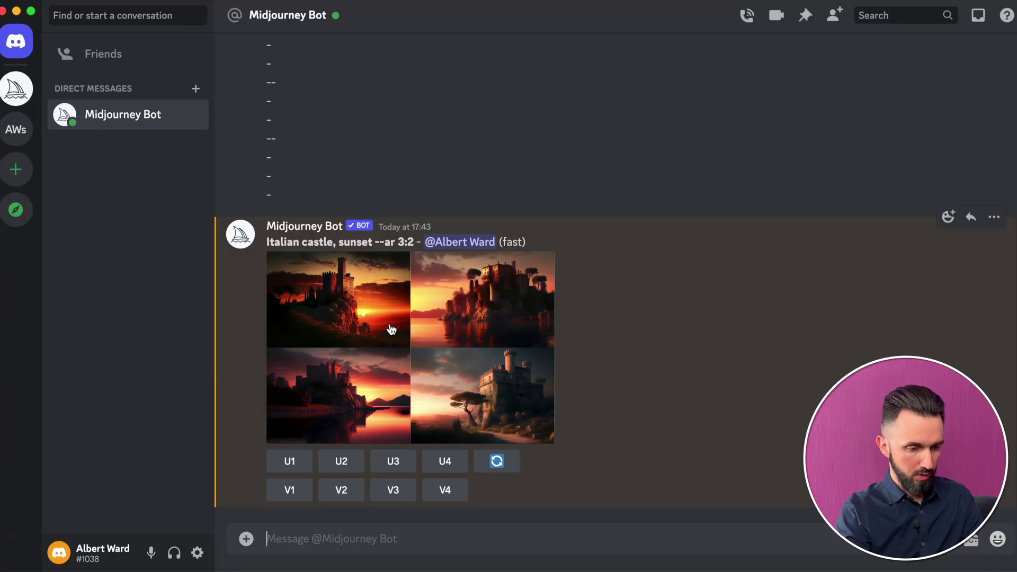
View the castle grid full-size, upscale image 2 (U2), and open the result in the browser
{"action": "left_click", "coordinate": [391, 329]}
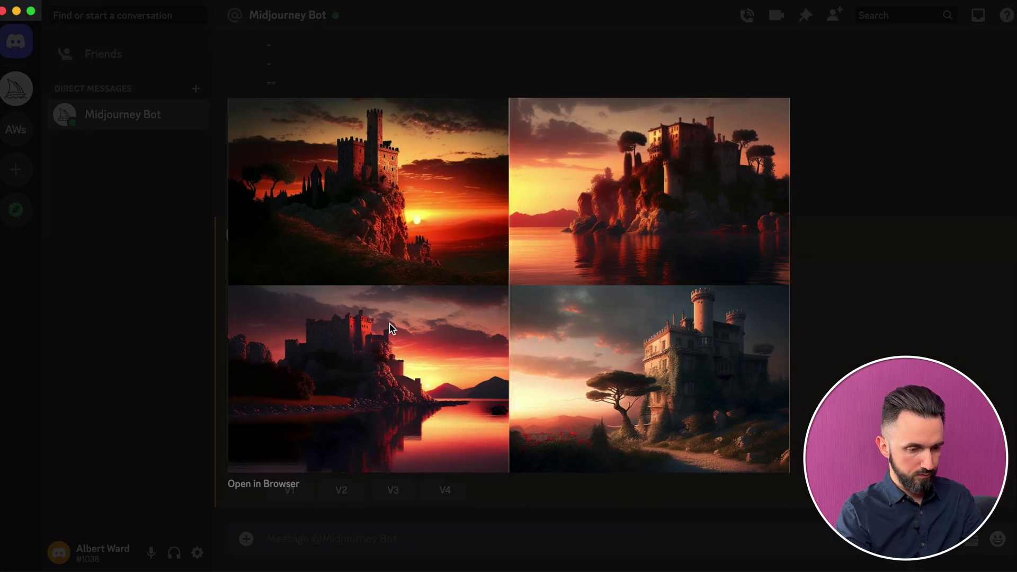
{"action": "left_click", "coordinate": [277, 482]}
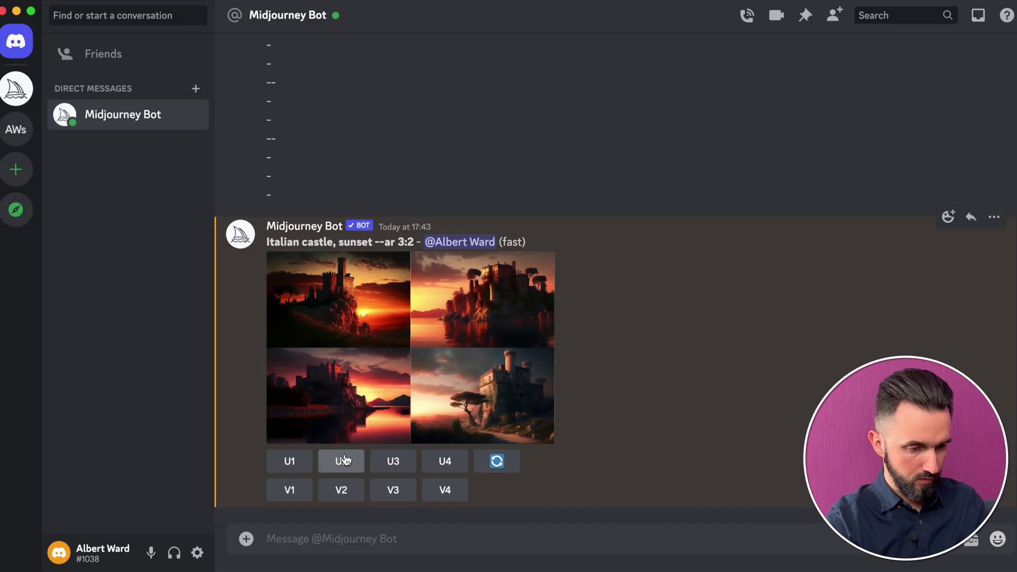
{"action": "left_click", "coordinate": [341, 459]}
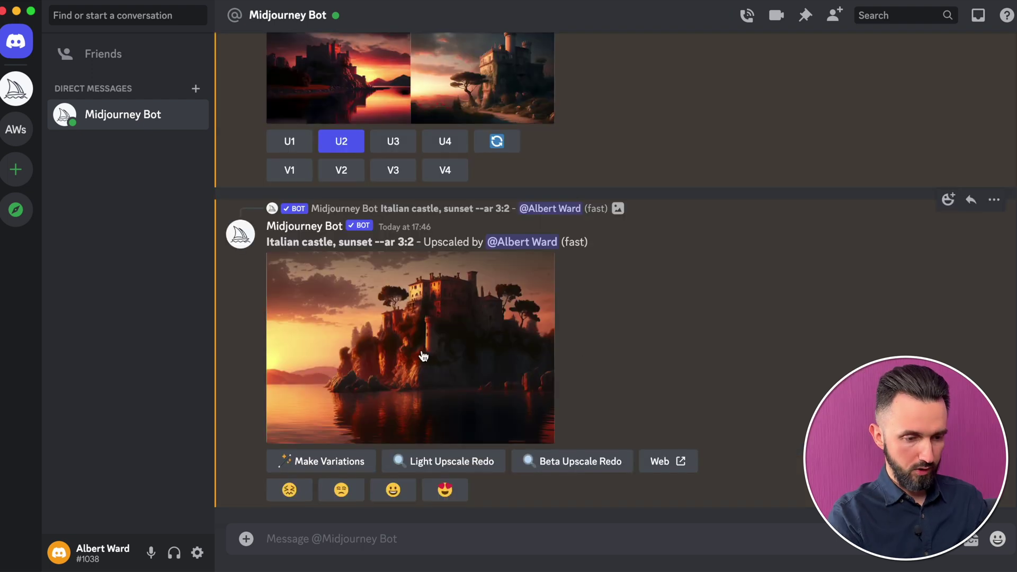
{"action": "left_click", "coordinate": [423, 354]}
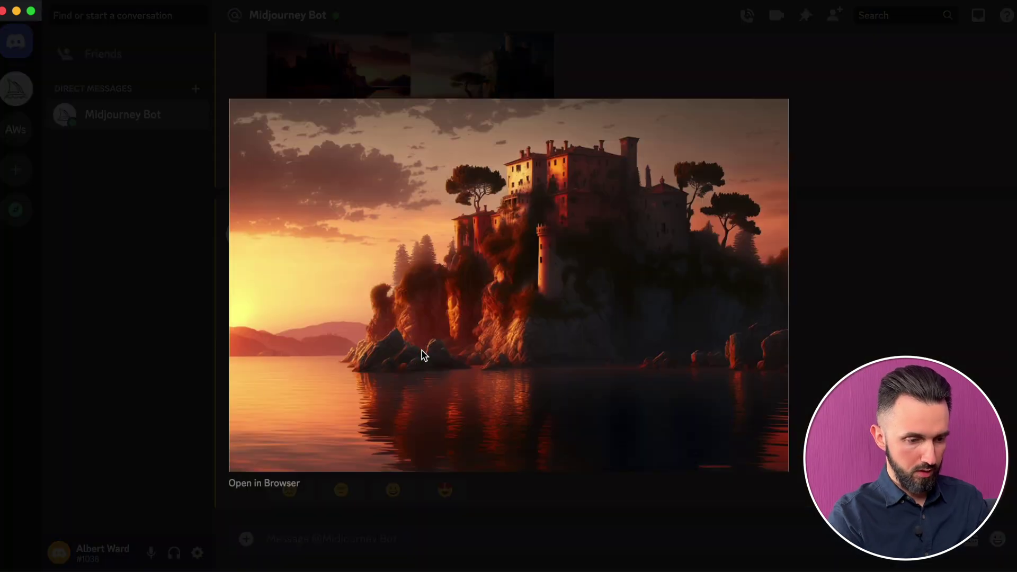
{"action": "left_click", "coordinate": [284, 484]}
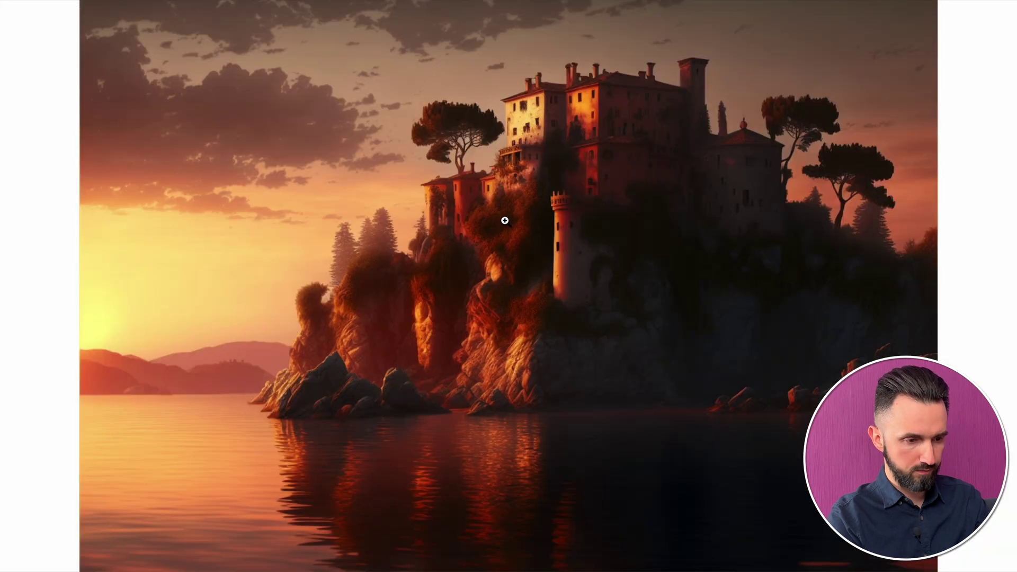
Save the upscaled cliffside castle image to Downloads and fit it back in the window
{"action": "right_click", "coordinate": [505, 168]}
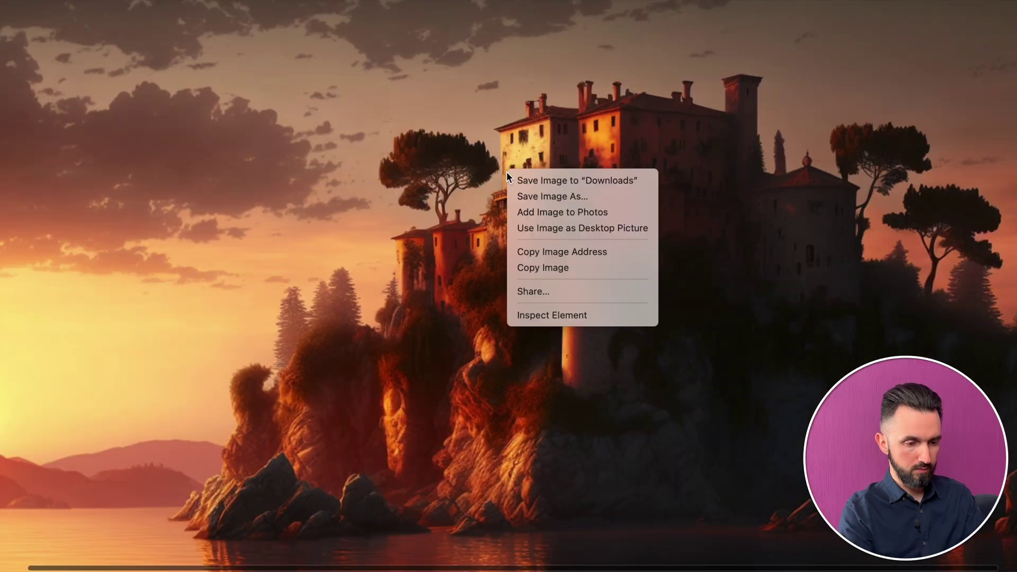
{"action": "left_click", "coordinate": [540, 181]}
{"action": "left_click", "coordinate": [541, 182]}
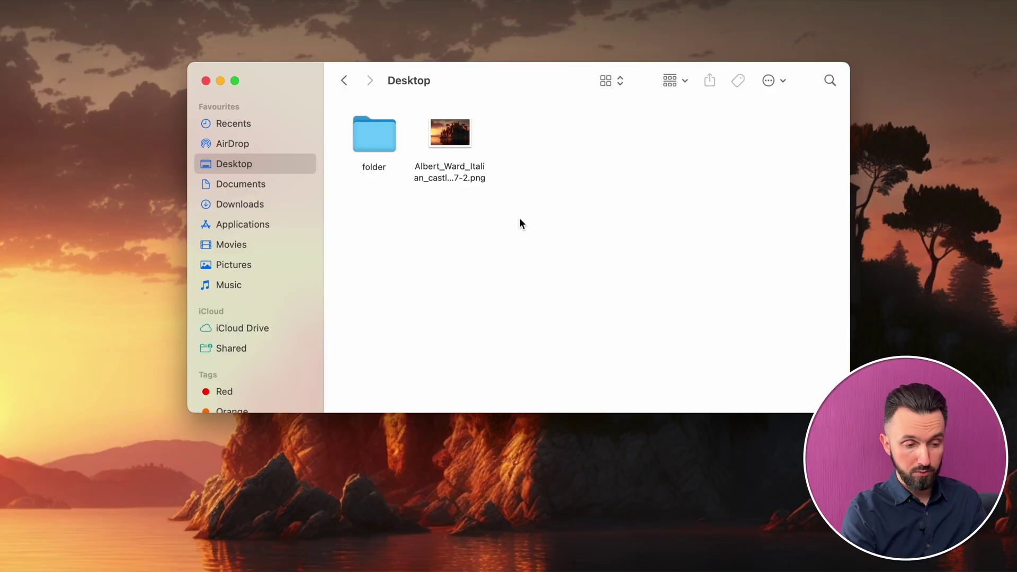
Check the Desktop castle PNG's Get Info, confirming 1536×1024 pixel dimensions
{"action": "left_click", "coordinate": [451, 132]}
{"action": "right_click", "coordinate": [453, 130]}
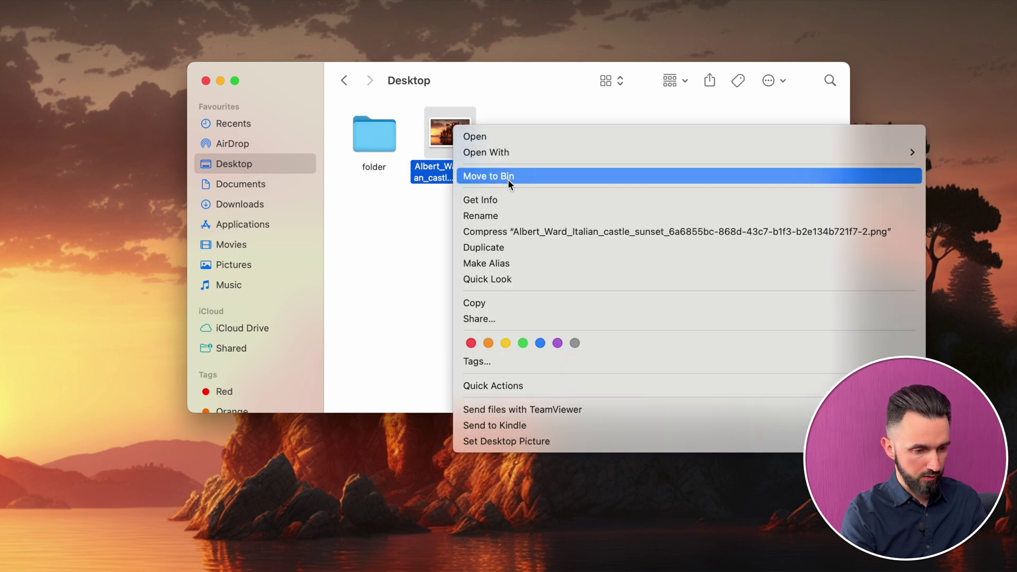
{"action": "left_click", "coordinate": [524, 202]}
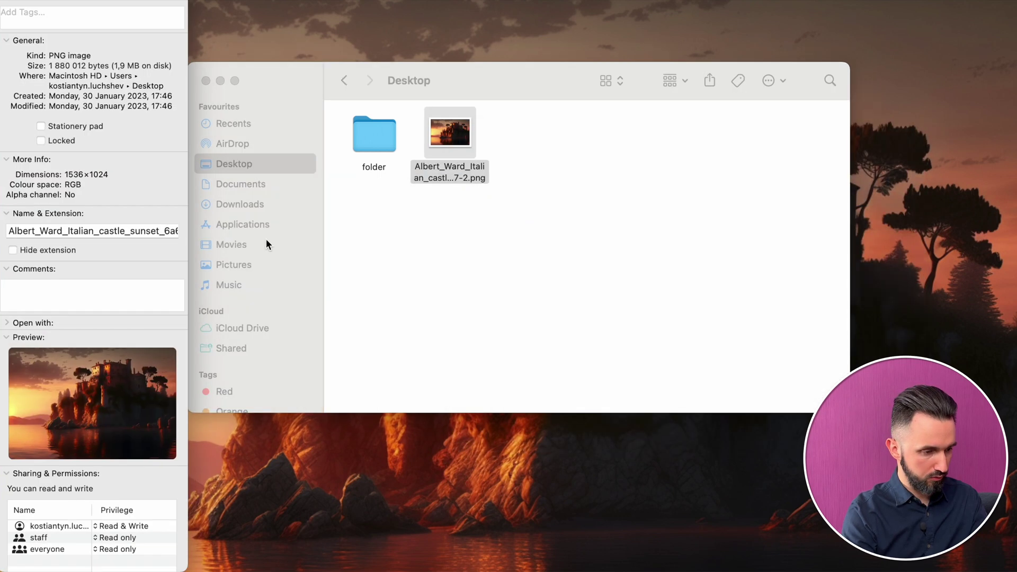
{"action": "left_click_drag", "start_coordinate": [15, 177], "coordinate": [114, 169]}
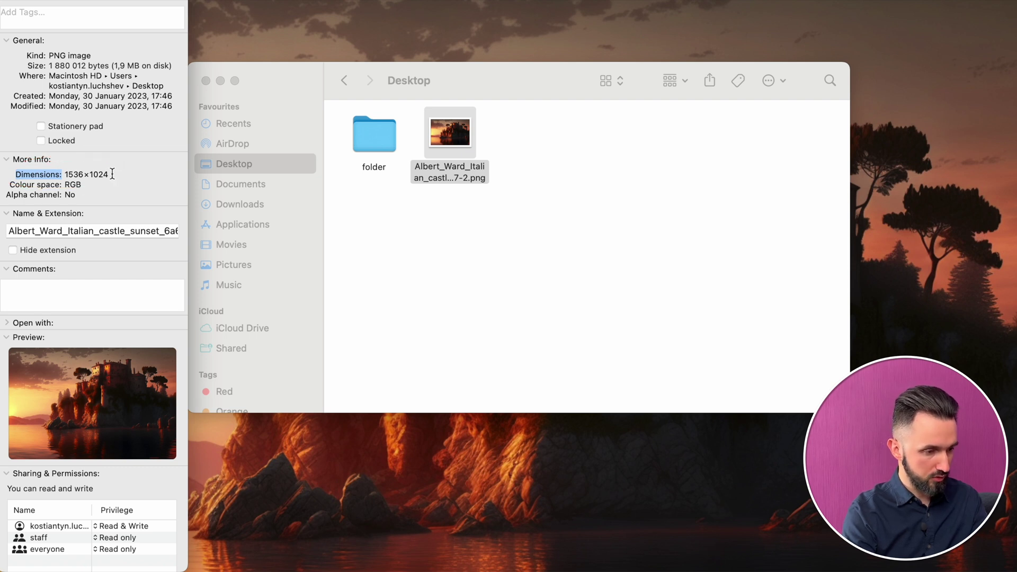
{"action": "key", "text": "super+w"}
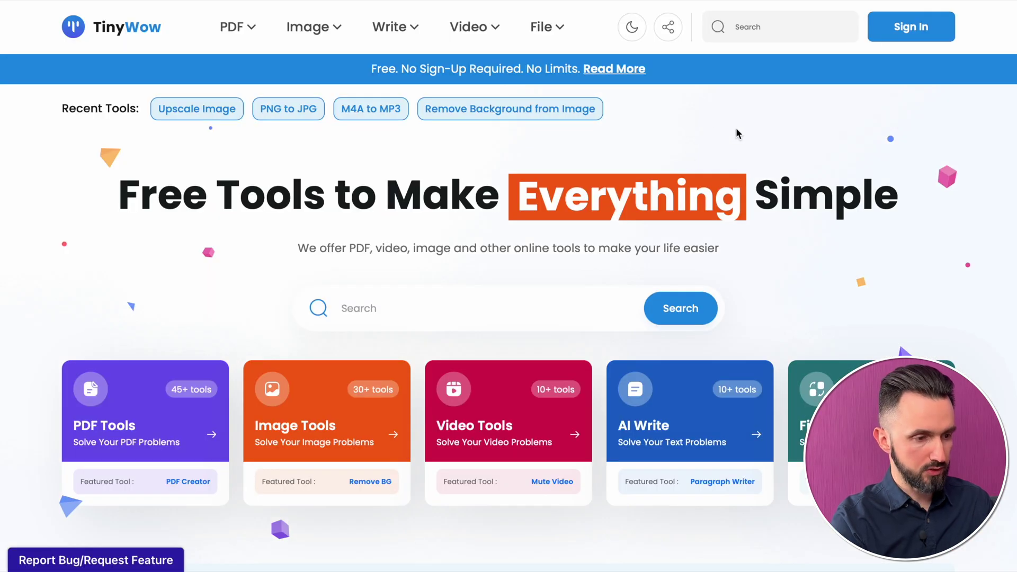
Search TinyWow for 'up' and open the Upscale Image tool
{"action": "scroll", "coordinate": [726, 311], "scroll_direction": "down", "scroll_amount": 10}
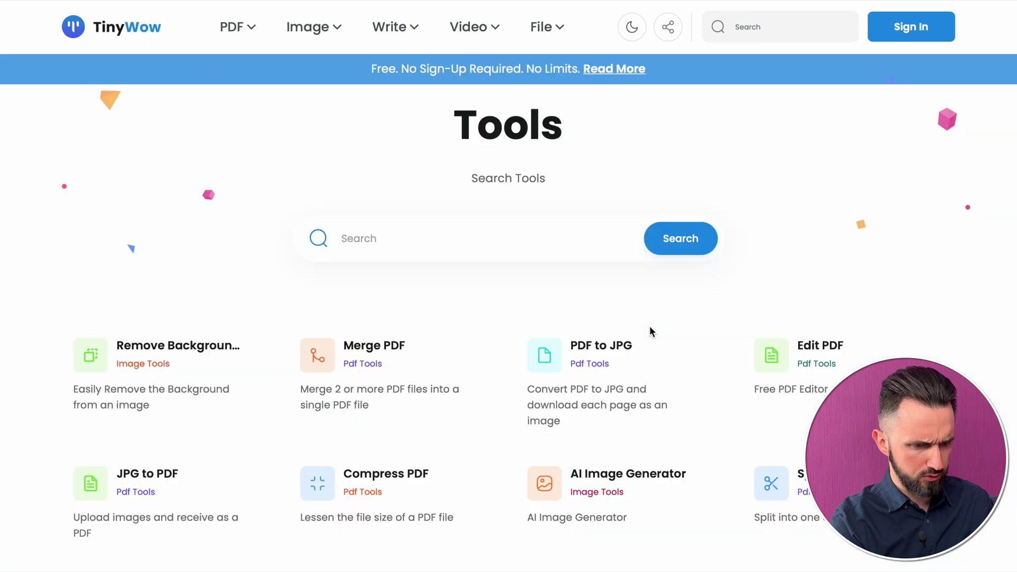
{"action": "scroll", "coordinate": [649, 326], "scroll_direction": "down", "scroll_amount": 15}
{"action": "scroll", "coordinate": [650, 326], "scroll_direction": "up", "scroll_amount": 15}
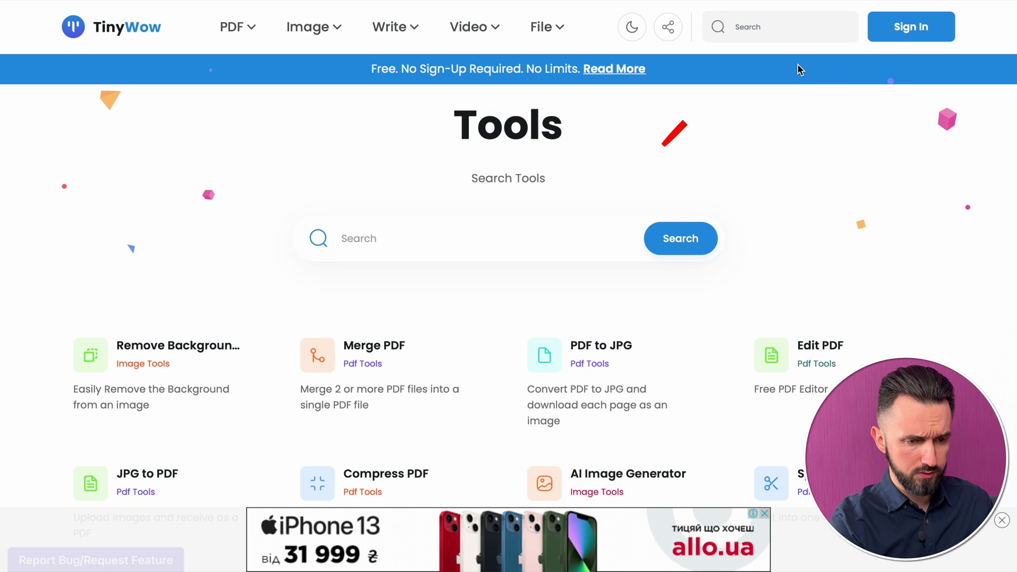
{"action": "left_click", "coordinate": [780, 28]}
{"action": "type", "text": "u"}
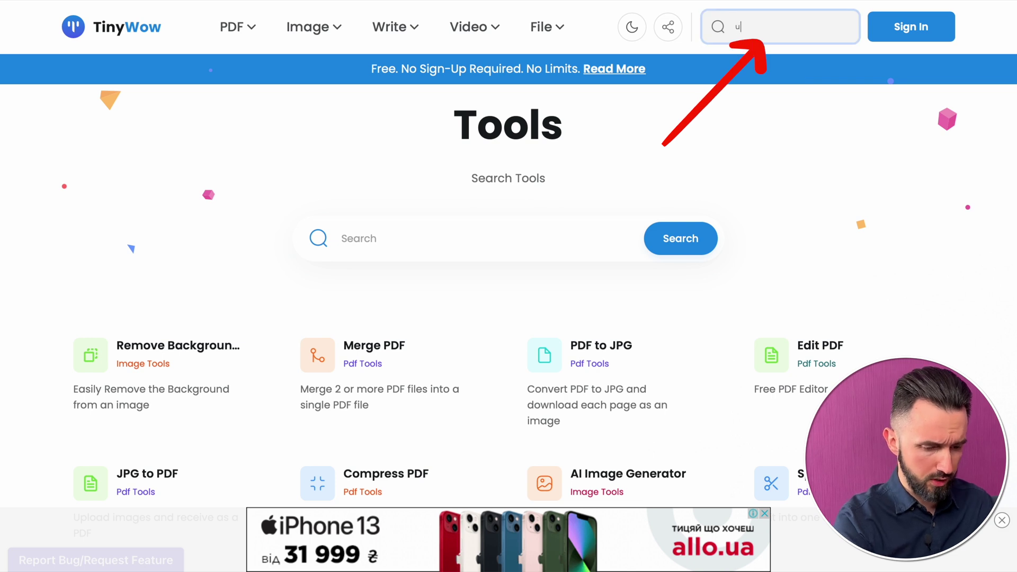
{"action": "type", "text": "pscale"}
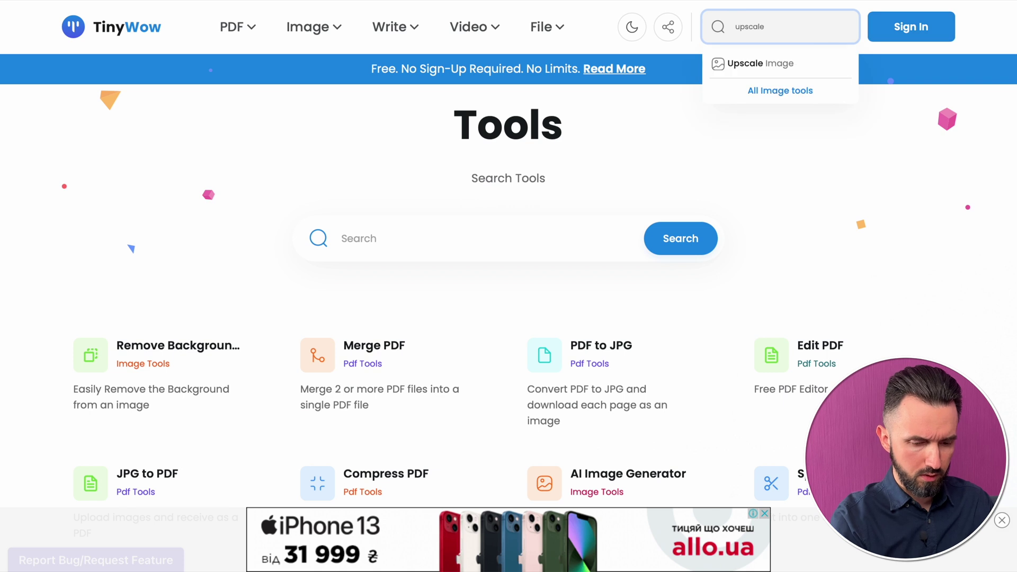
{"action": "key", "text": "Return"}
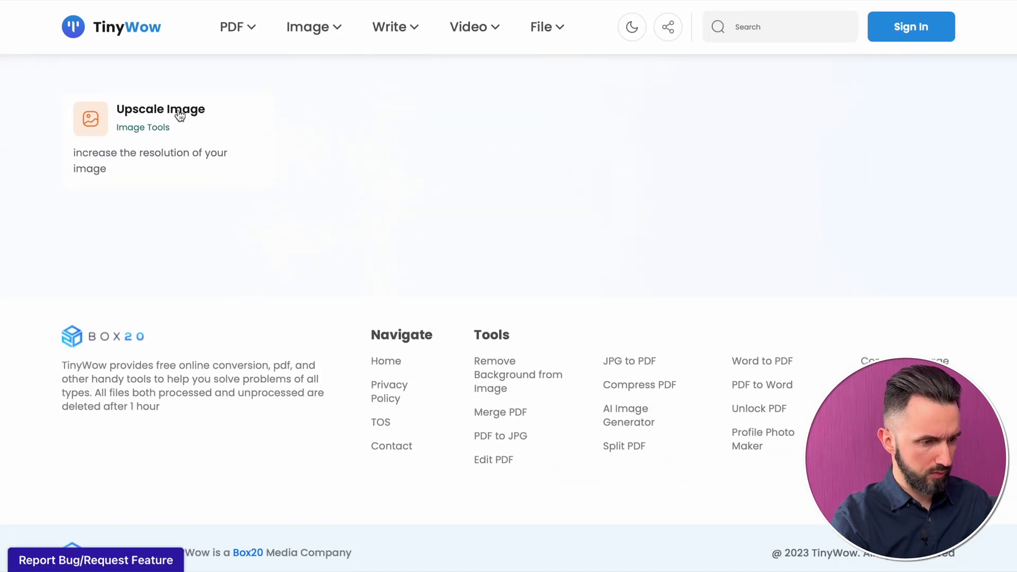
{"action": "left_click", "coordinate": [180, 116]}
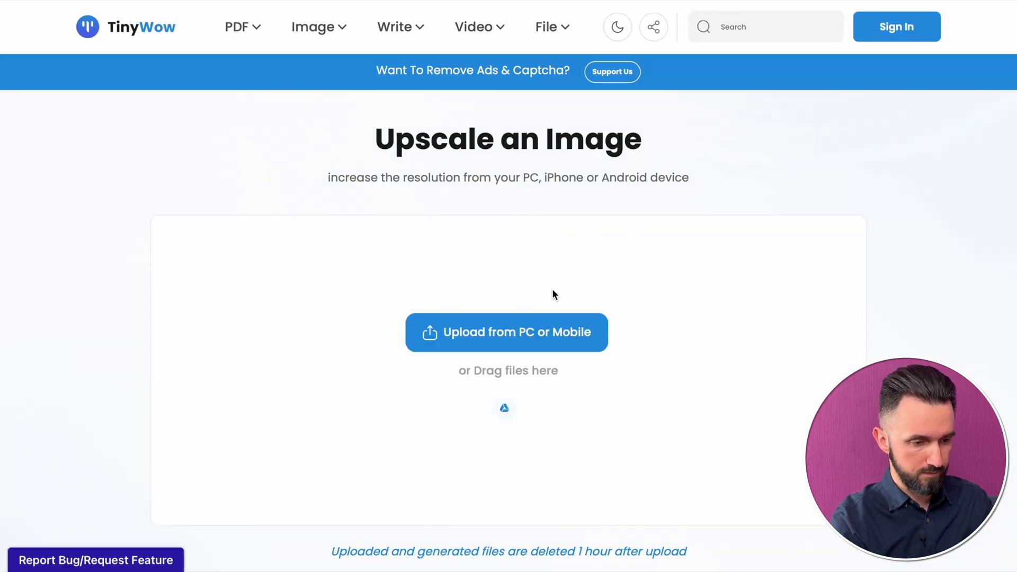
Upload the castle sunset PNG from the Desktop to the upscaler
{"action": "scroll", "coordinate": [552, 291], "scroll_direction": "down", "scroll_amount": 2}
{"action": "left_click", "coordinate": [259, 540]}
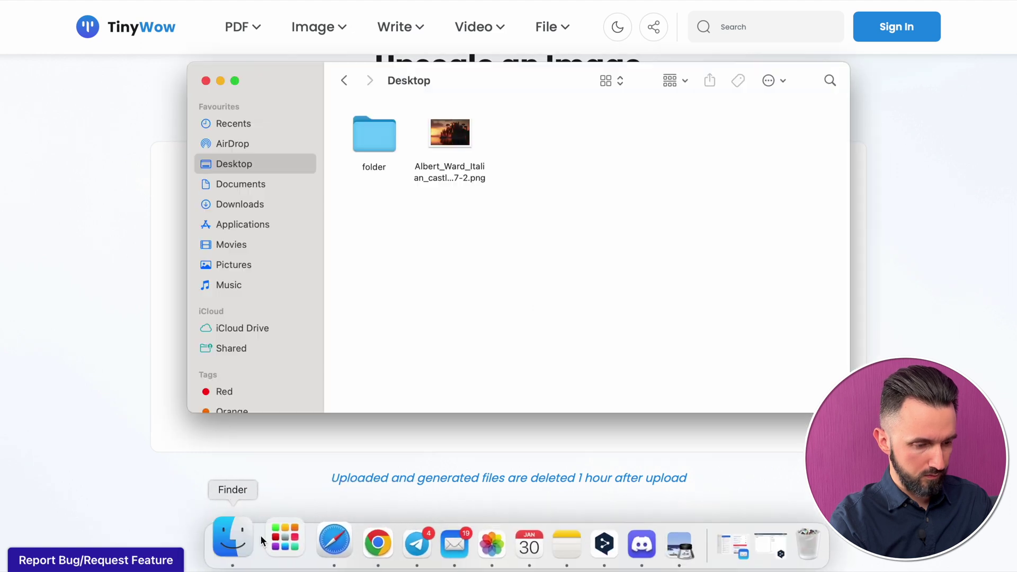
{"action": "left_click_drag", "start_coordinate": [519, 89], "coordinate": [894, 110]}
{"action": "left_click_drag", "start_coordinate": [844, 156], "coordinate": [477, 262]}
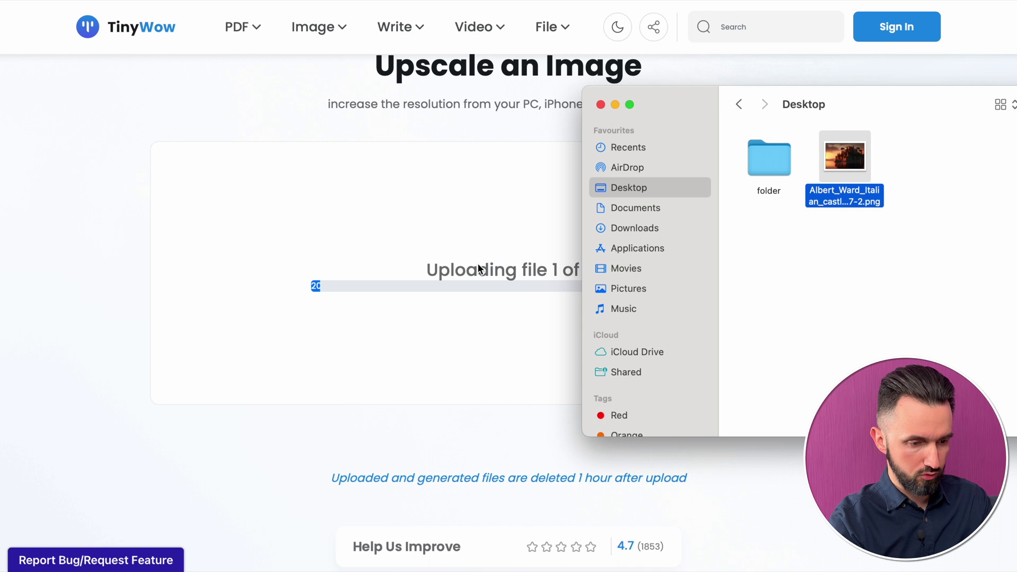
{"action": "left_click", "coordinate": [503, 349]}
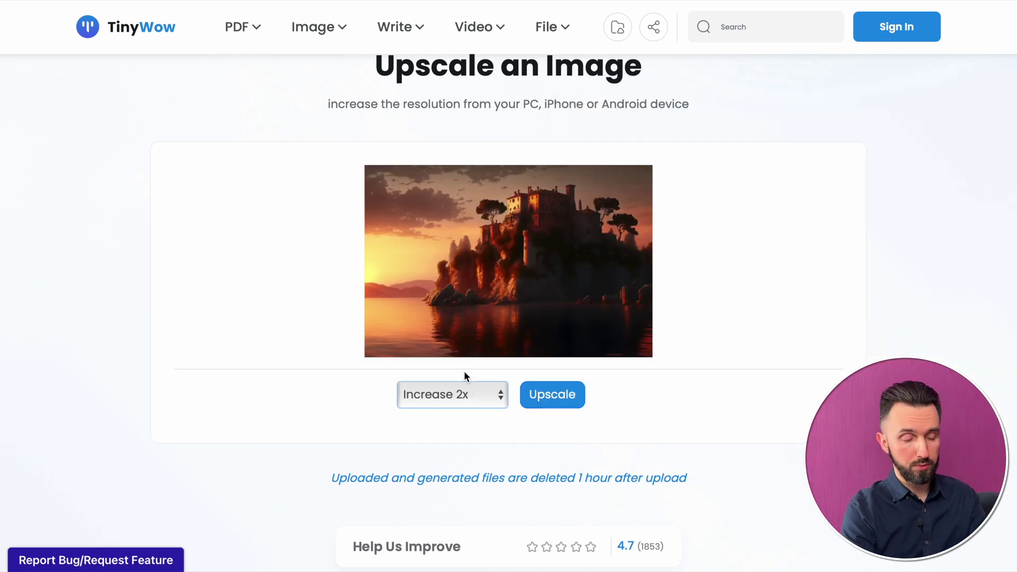
Upscale the image at 4x and save the result to the device
{"action": "left_click", "coordinate": [460, 395]}
{"action": "left_click", "coordinate": [460, 410]}
{"action": "left_click", "coordinate": [548, 398]}
{"action": "left_click", "coordinate": [425, 273]}
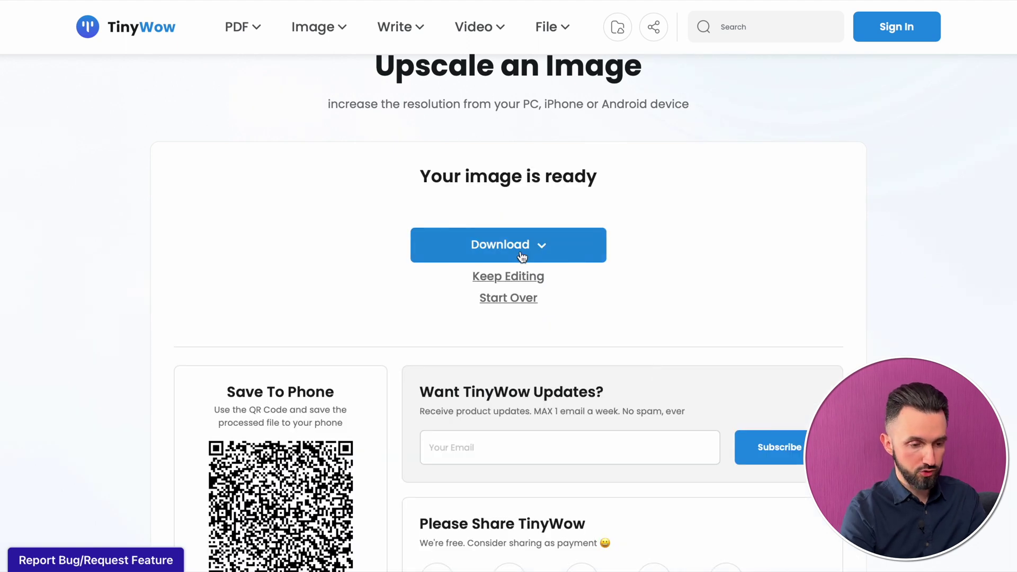
{"action": "left_click", "coordinate": [495, 241]}
{"action": "left_click", "coordinate": [497, 289]}
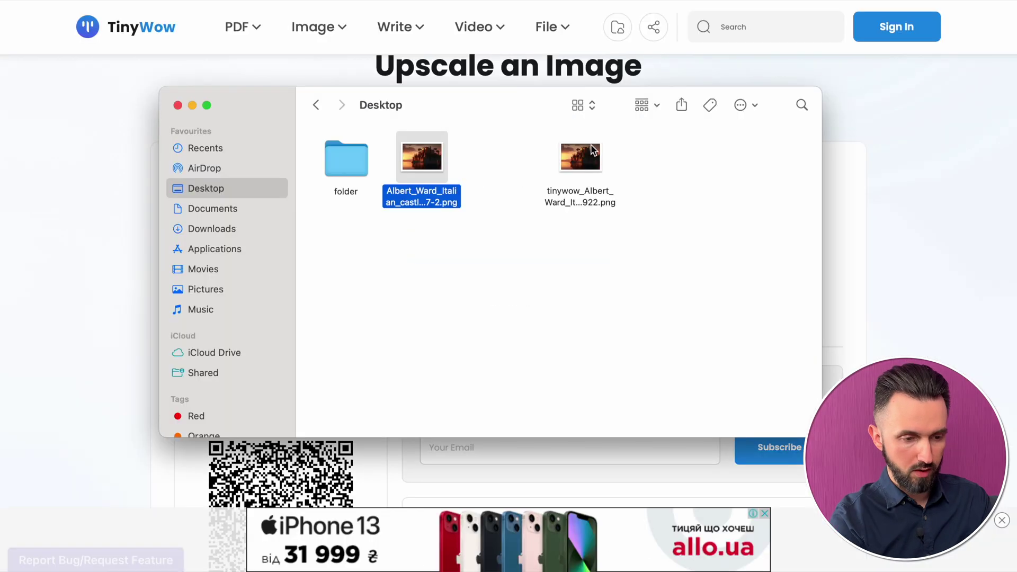
Check the tinywow PNG's Get Info, confirming 6144×4096 pixels and 16.5 MB
{"action": "left_click", "coordinate": [582, 156]}
{"action": "right_click", "coordinate": [583, 153]}
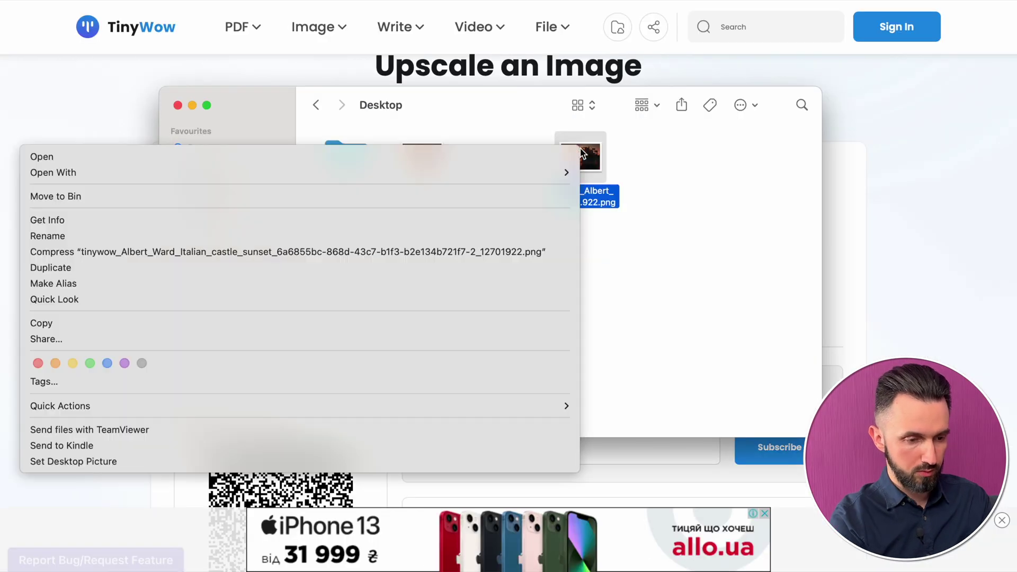
{"action": "left_click", "coordinate": [421, 220]}
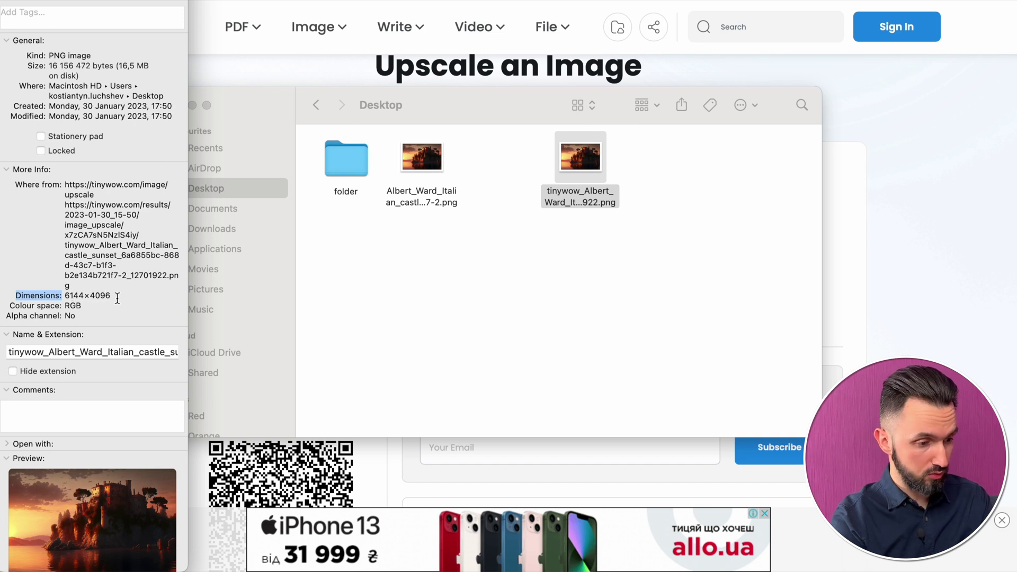
{"action": "key", "text": "super+w"}
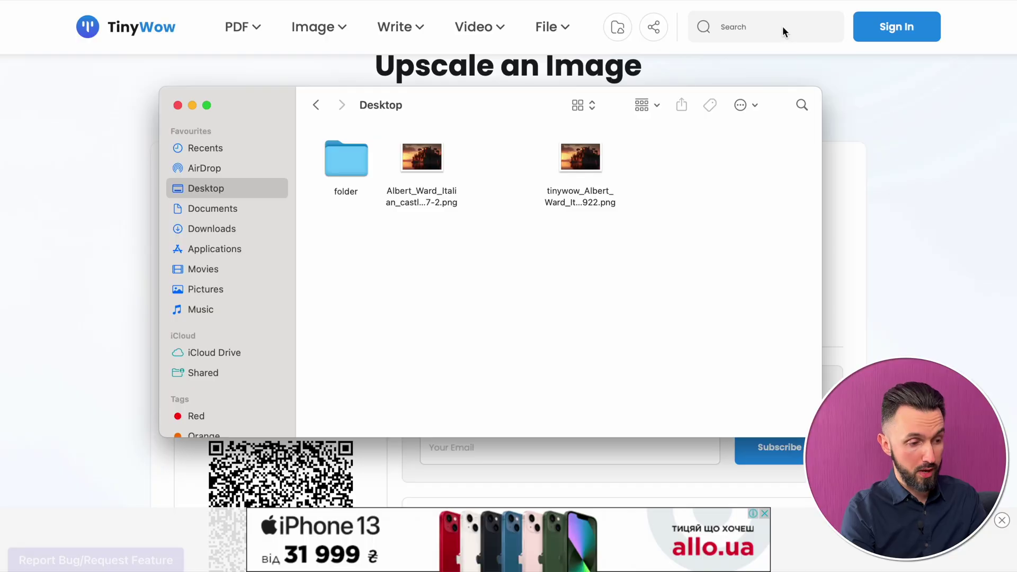
Search TinyWow for 'png to' and open the PNG to JPG converter
{"action": "left_click", "coordinate": [783, 26]}
{"action": "left_click", "coordinate": [780, 30]}
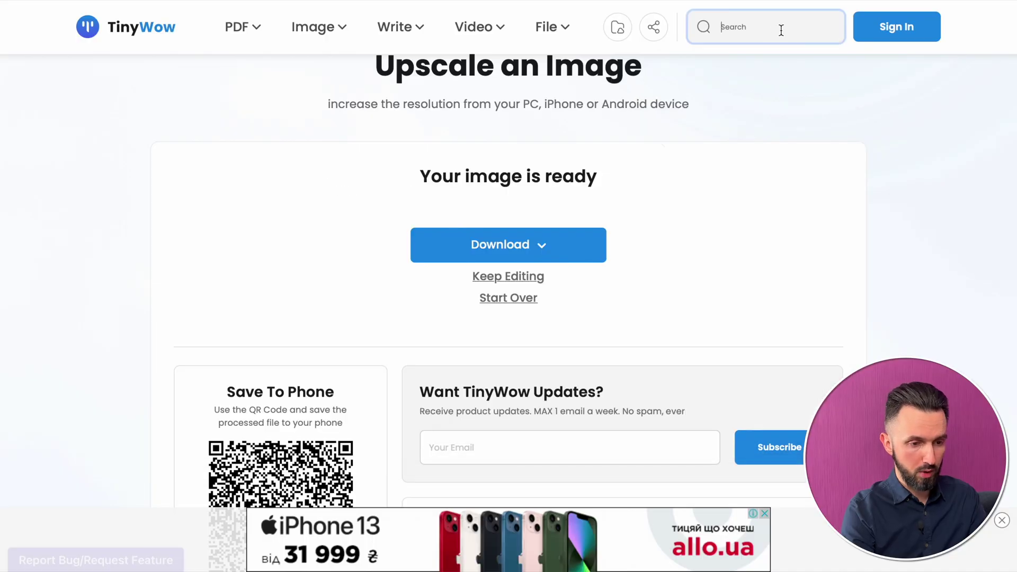
{"action": "type", "text": "png to jpg"}
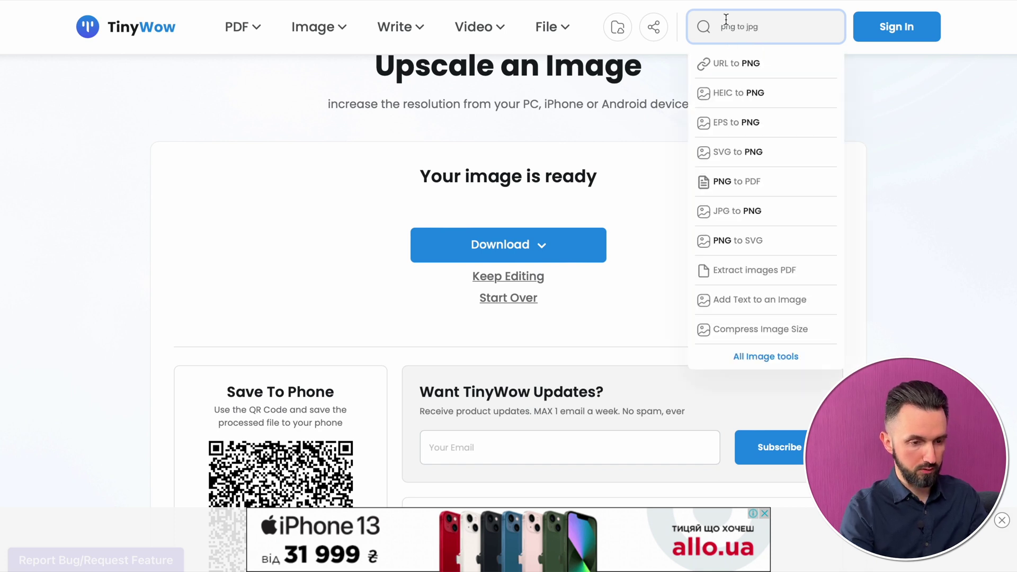
{"action": "key", "text": "Return"}
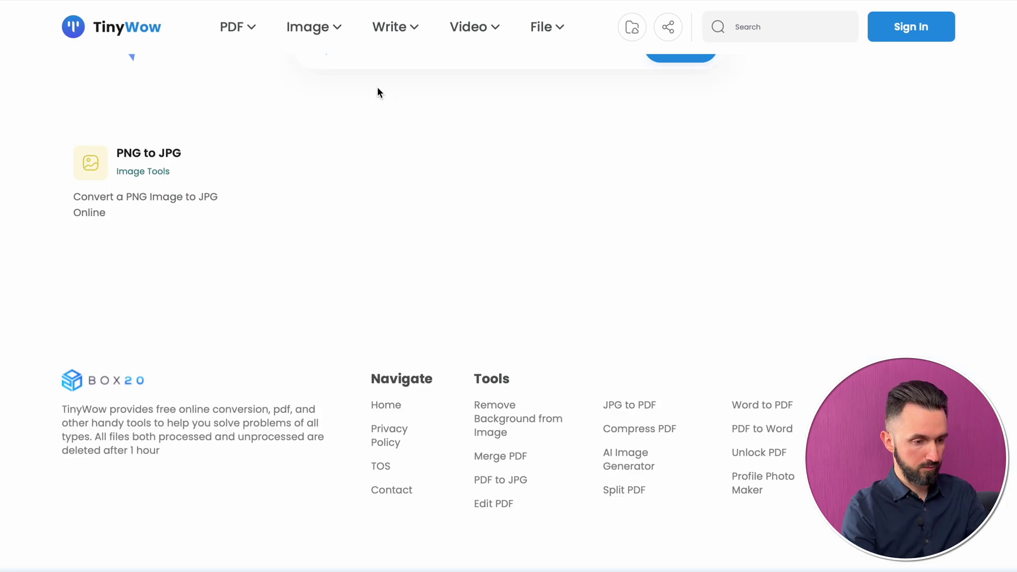
{"action": "left_click", "coordinate": [147, 110]}
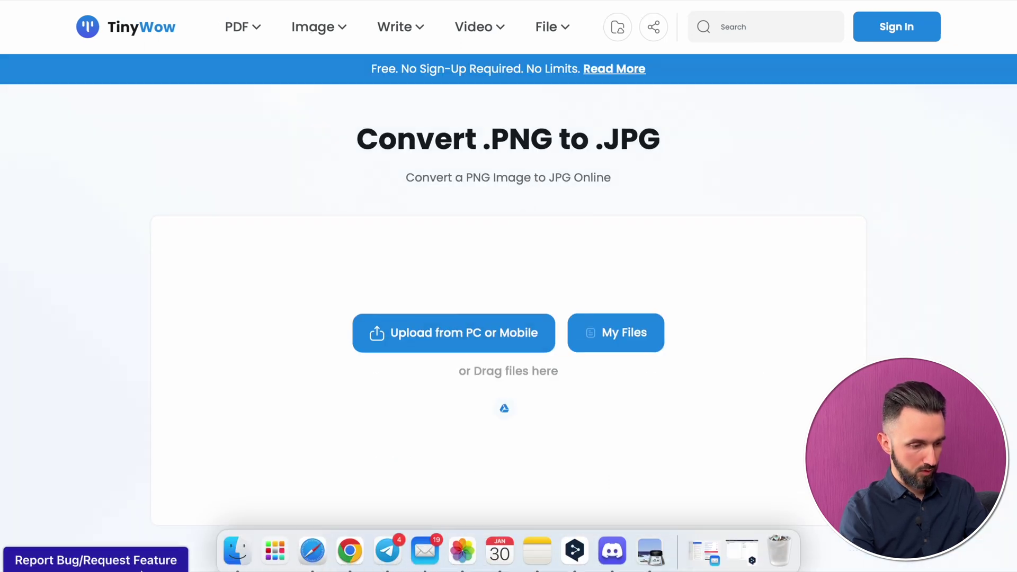
Convert the upscaled castle PNG to JPG and save it to the Desktop
{"action": "left_click", "coordinate": [236, 548]}
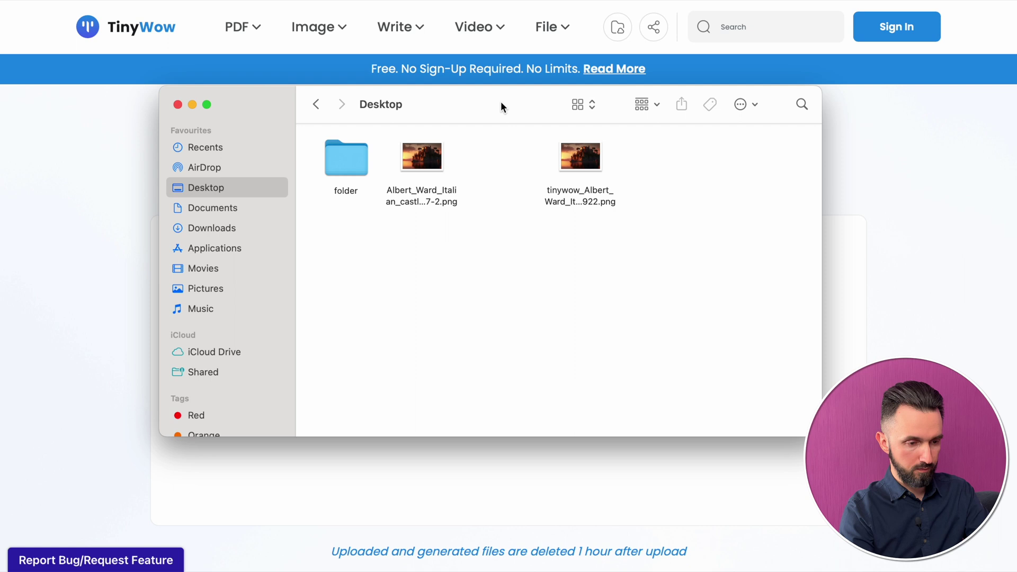
{"action": "left_click_drag", "start_coordinate": [500, 101], "coordinate": [726, 25]}
{"action": "left_click_drag", "start_coordinate": [804, 82], "coordinate": [343, 368]}
{"action": "left_click", "coordinate": [249, 399]}
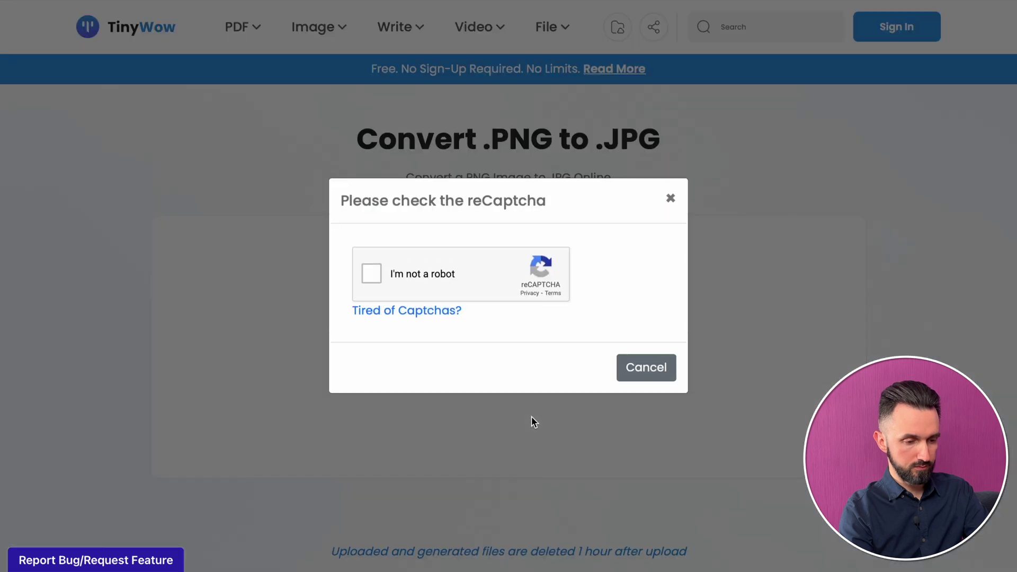
{"action": "left_click", "coordinate": [369, 273]}
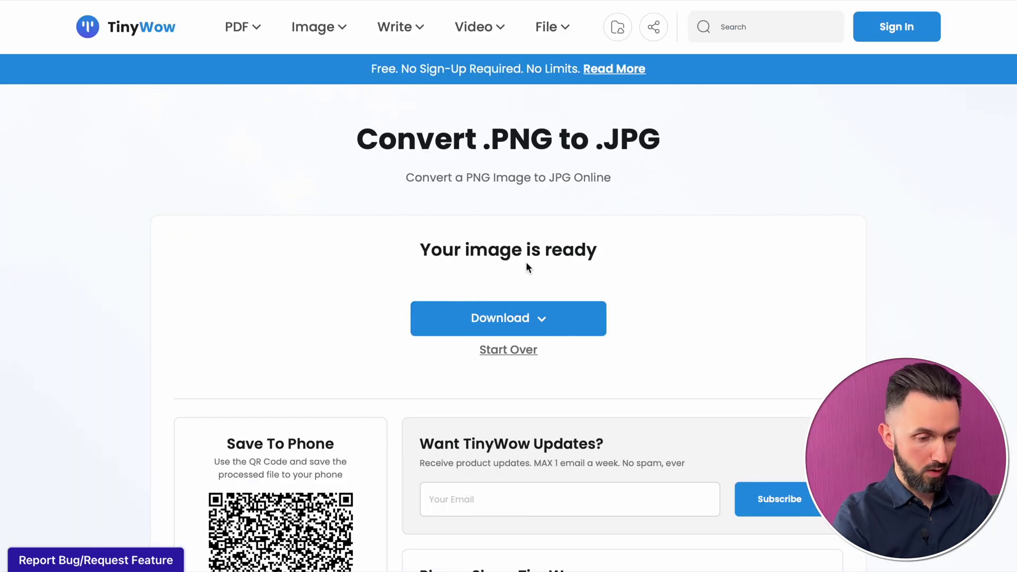
{"action": "left_click", "coordinate": [528, 322]}
{"action": "left_click", "coordinate": [497, 351]}
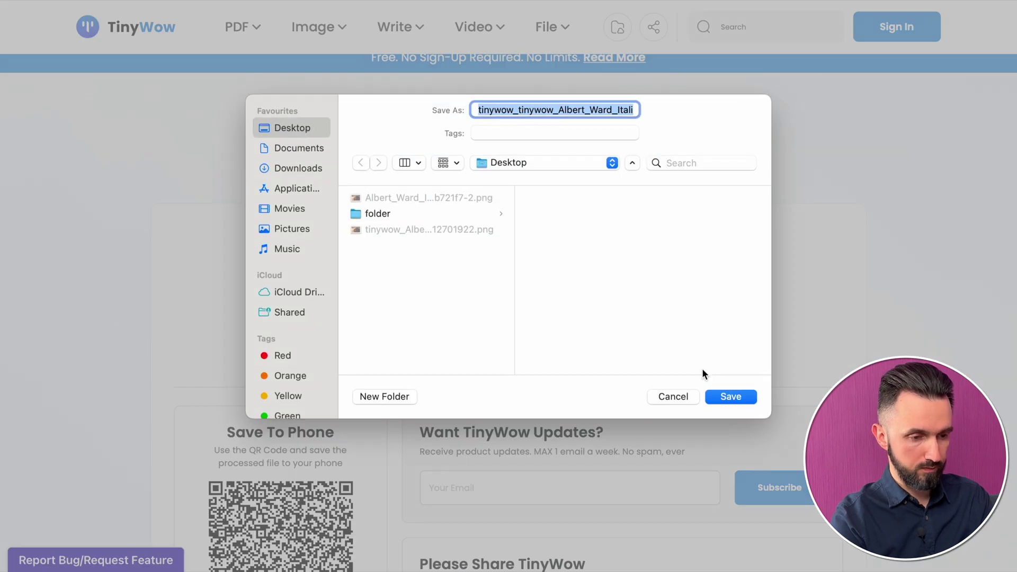
{"action": "left_click", "coordinate": [730, 396]}
Select the new tinywow_tinywow JPG beside both PNGs on the Desktop
{"action": "mouse_move", "coordinate": [295, 565]}
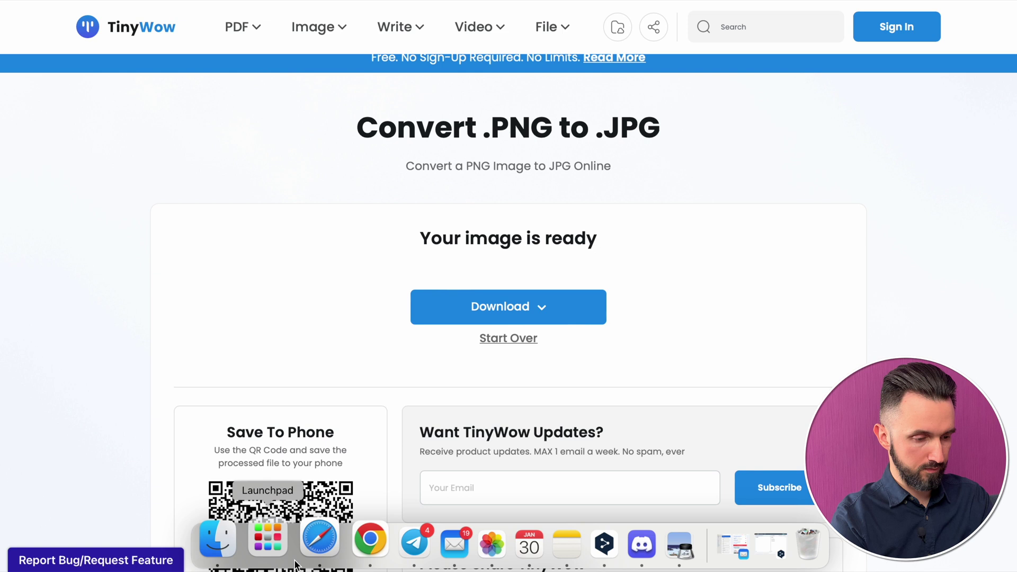
{"action": "left_click", "coordinate": [217, 540]}
{"action": "left_click_drag", "start_coordinate": [761, 18], "coordinate": [544, 98]}
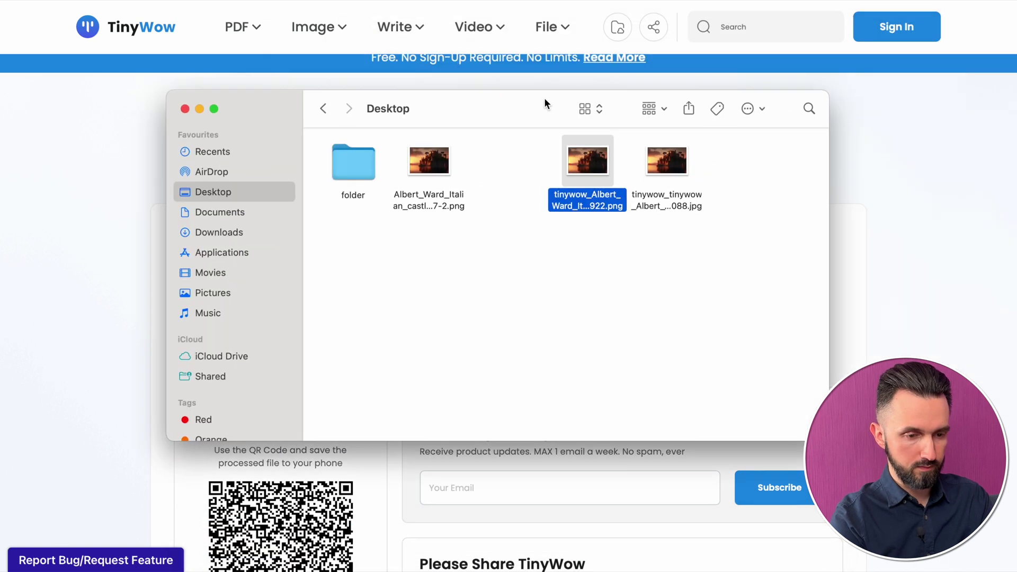
{"action": "left_click", "coordinate": [666, 170]}
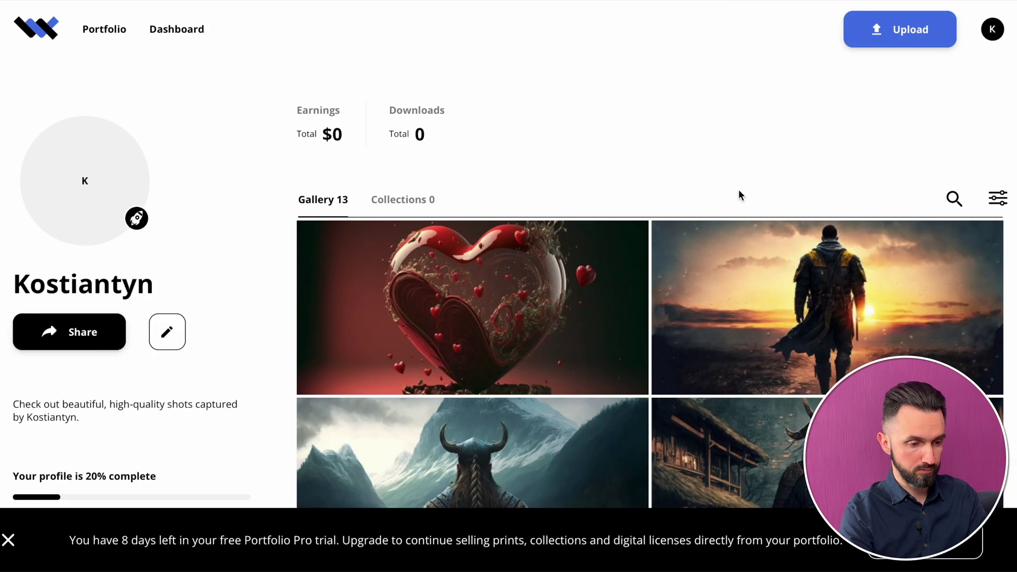
Upload the 2.4 MB tinywow castle JPG from the Desktop via Upload > Computer
{"action": "left_click", "coordinate": [912, 33]}
{"action": "left_click", "coordinate": [900, 89]}
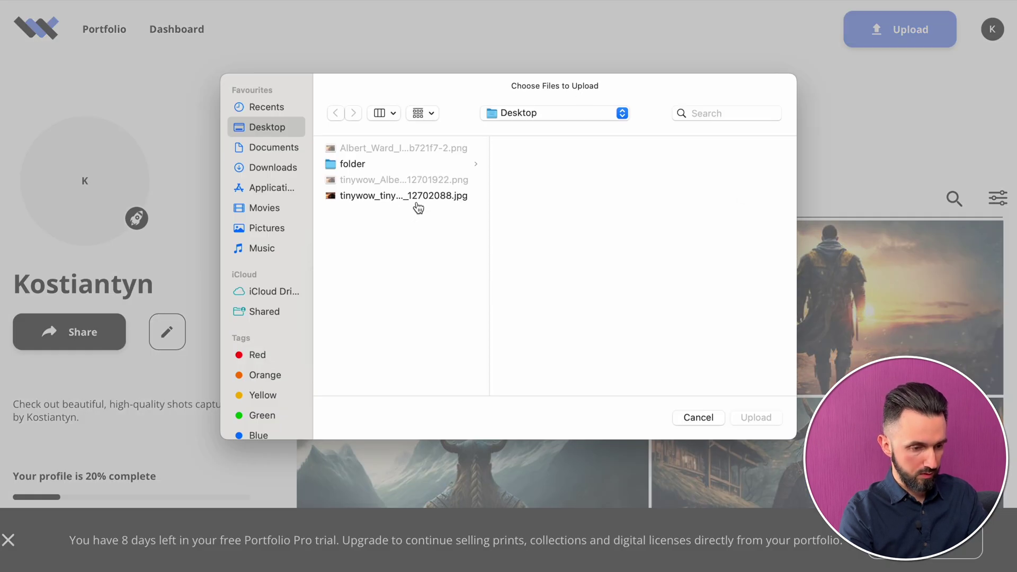
{"action": "left_click", "coordinate": [418, 207]}
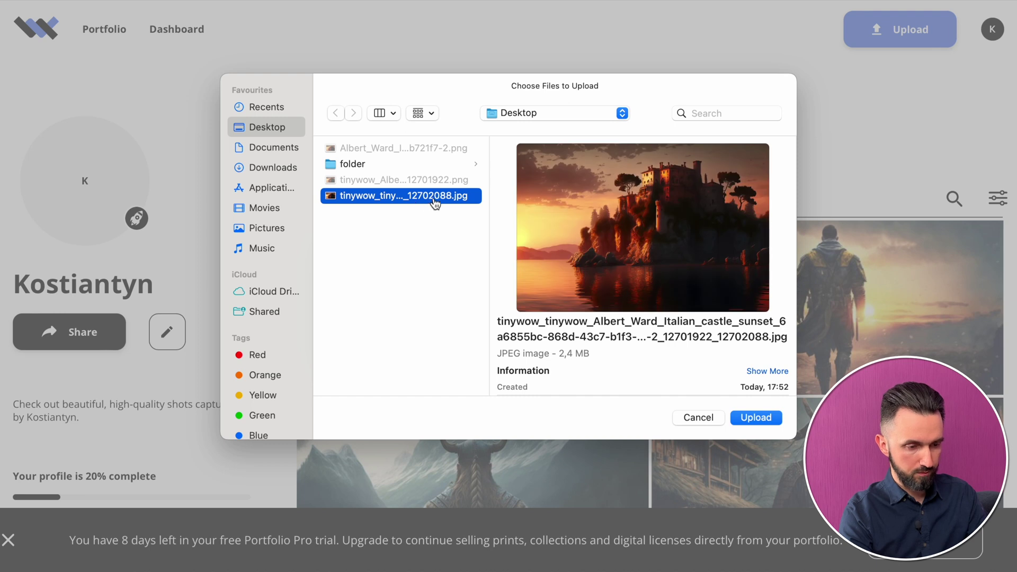
{"action": "double_click", "coordinate": [434, 200]}
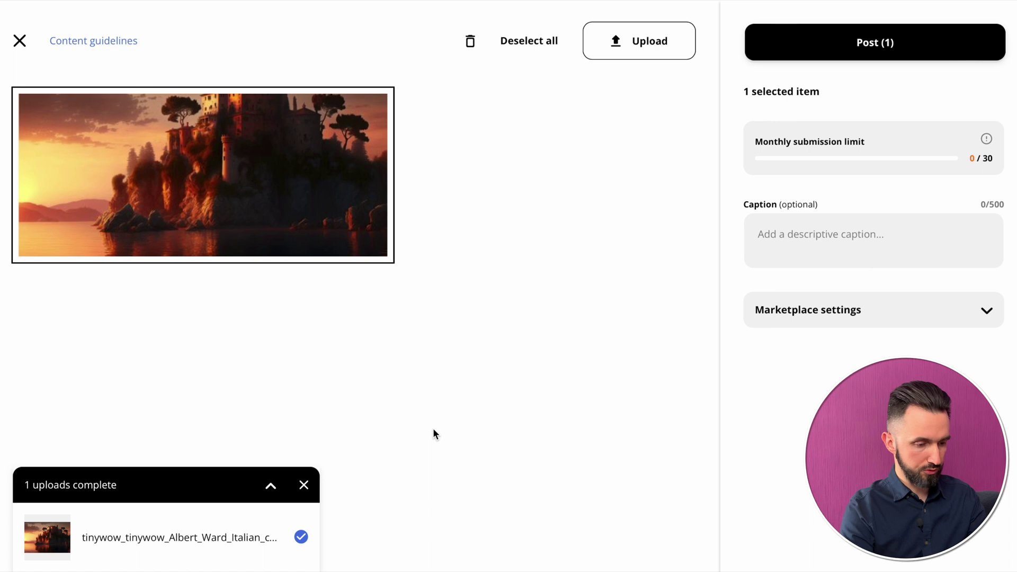
Expand the image's Marketplace settings and review the Manual metadata fields
{"action": "left_click", "coordinate": [987, 311]}
{"action": "scroll", "coordinate": [964, 315], "scroll_direction": "down", "scroll_amount": 1}
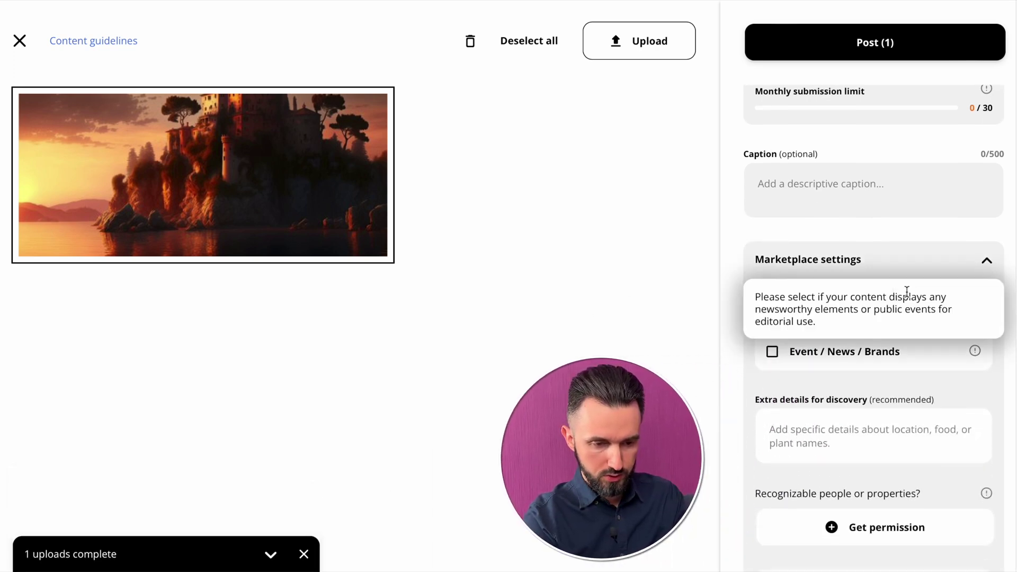
{"action": "left_click", "coordinate": [945, 301]}
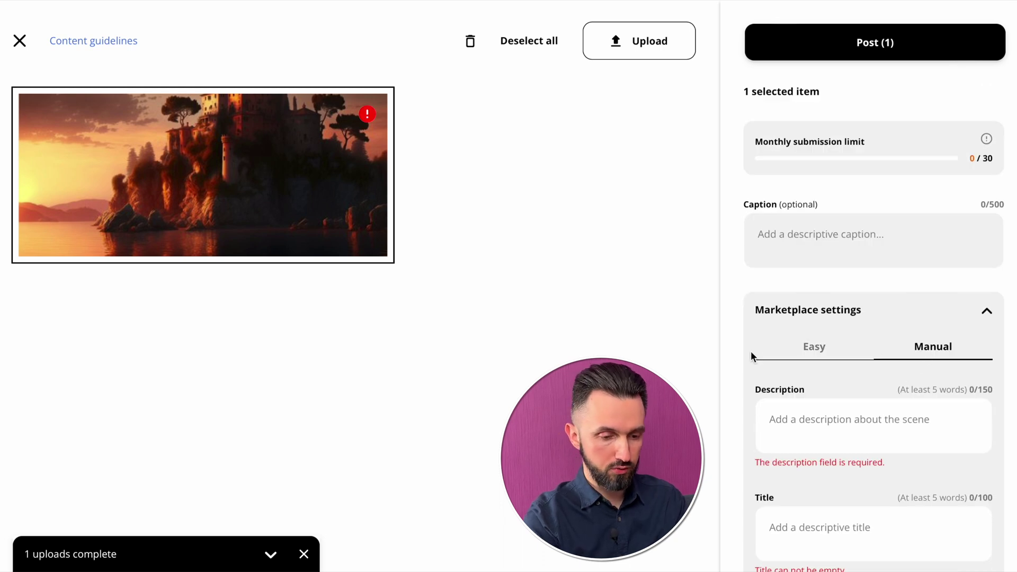
{"action": "scroll", "coordinate": [741, 374], "scroll_direction": "down", "scroll_amount": 2}
{"action": "scroll", "coordinate": [741, 375], "scroll_direction": "down", "scroll_amount": 2}
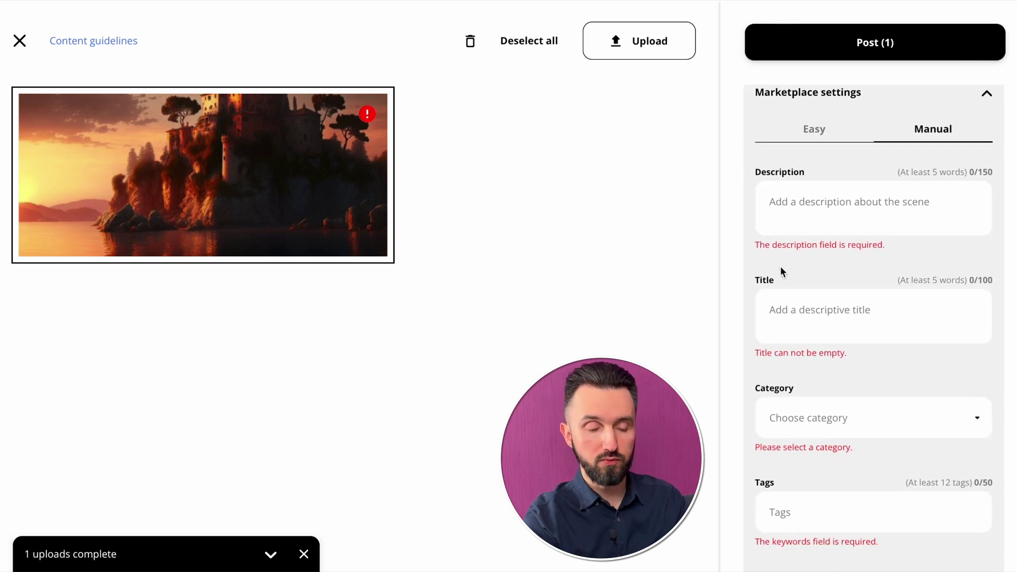
{"action": "scroll", "coordinate": [798, 336], "scroll_direction": "down", "scroll_amount": 4}
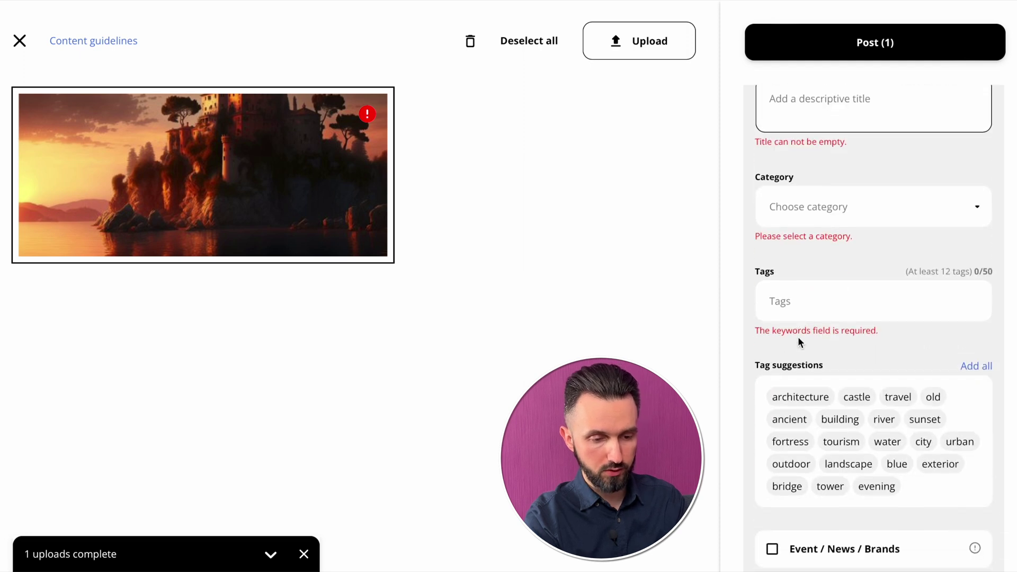
{"action": "scroll", "coordinate": [750, 256], "scroll_direction": "up", "scroll_amount": 8}
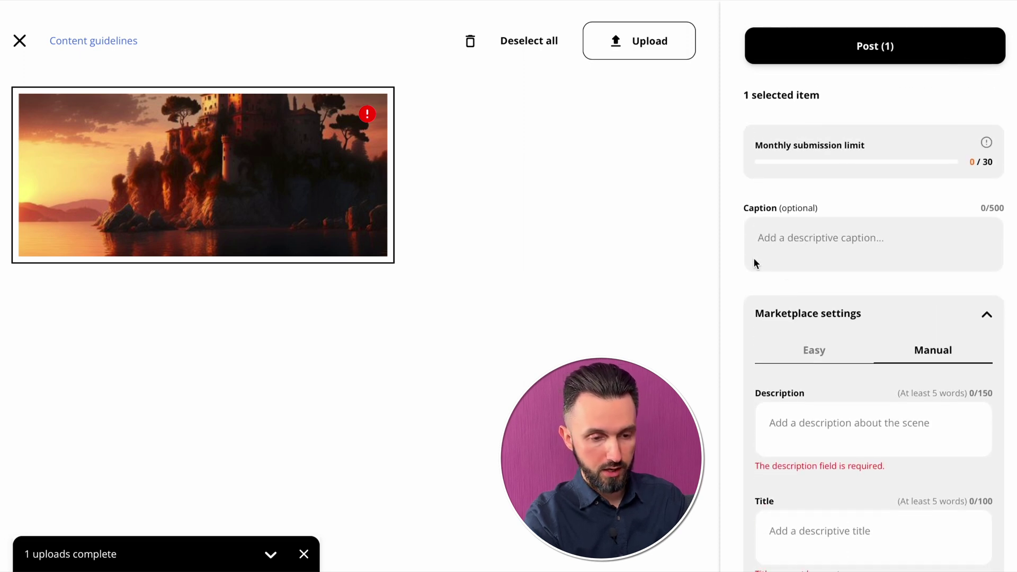
Return to Easy metadata mode and post the castle sunset image to the marketplaces
{"action": "left_click", "coordinate": [818, 349]}
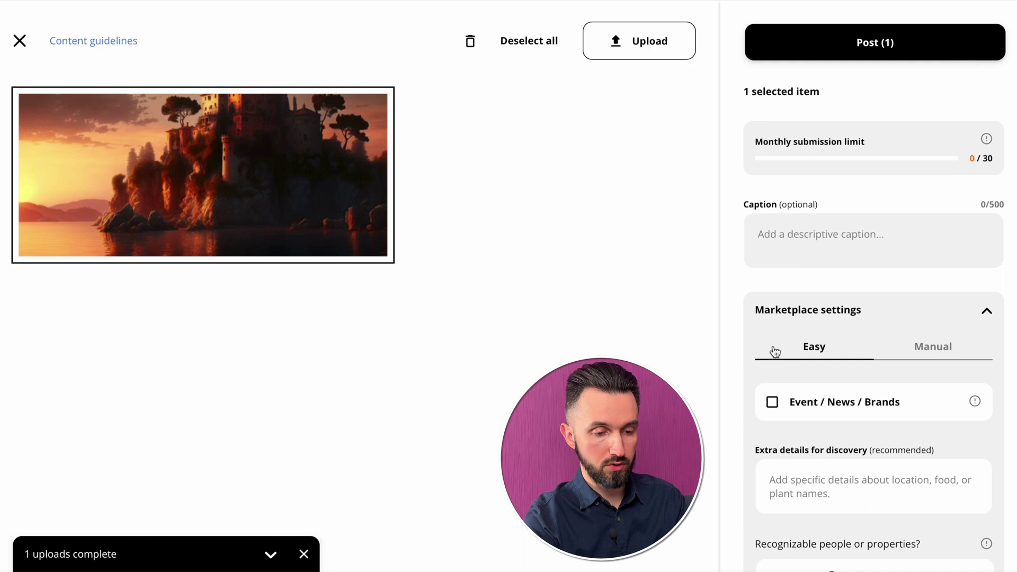
{"action": "scroll", "coordinate": [739, 356], "scroll_direction": "down", "scroll_amount": 4}
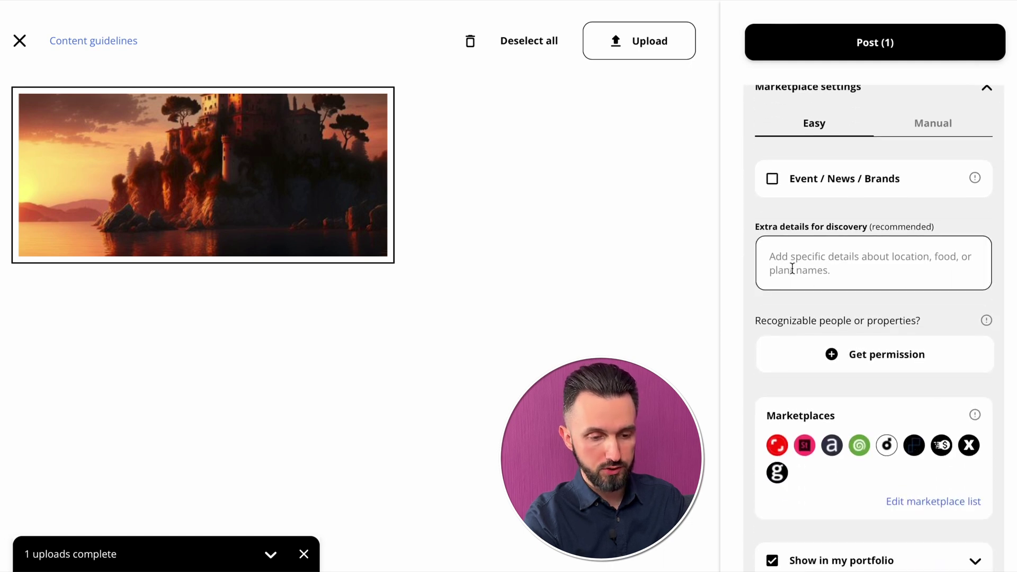
{"action": "scroll", "coordinate": [808, 384], "scroll_direction": "down", "scroll_amount": 2}
{"action": "scroll", "coordinate": [805, 380], "scroll_direction": "up", "scroll_amount": 6}
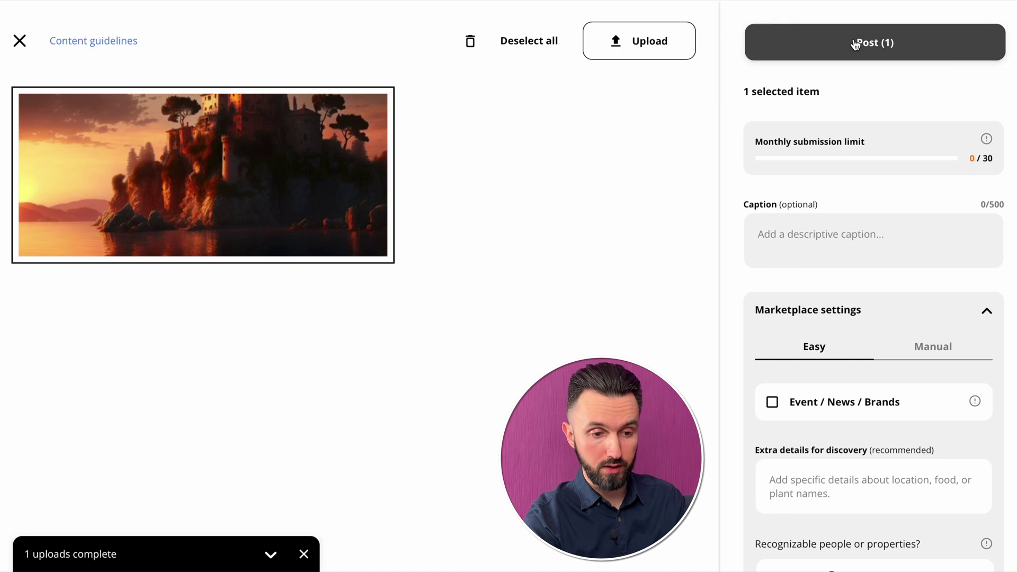
{"action": "left_click", "coordinate": [835, 46]}
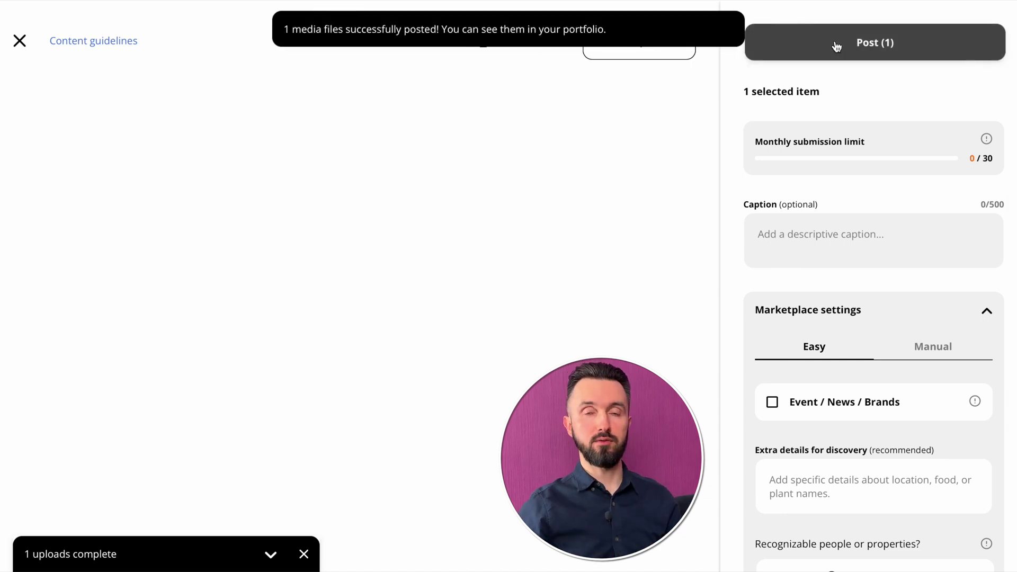
{"action": "left_click", "coordinate": [20, 44]}
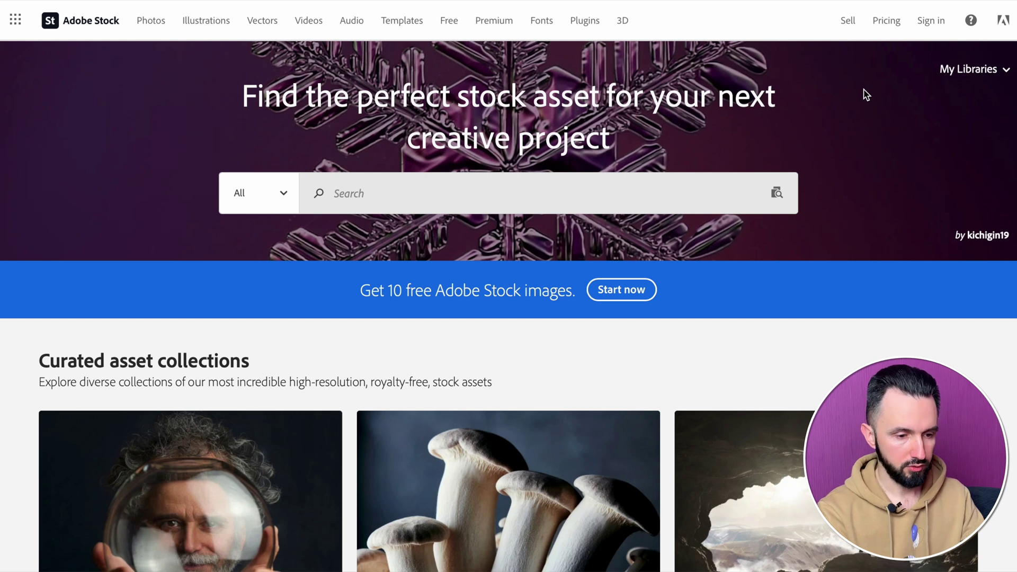
Go to Adobe Stock's contributor side through the Sell Images footer link
{"action": "scroll", "coordinate": [662, 286], "scroll_direction": "down", "scroll_amount": 20}
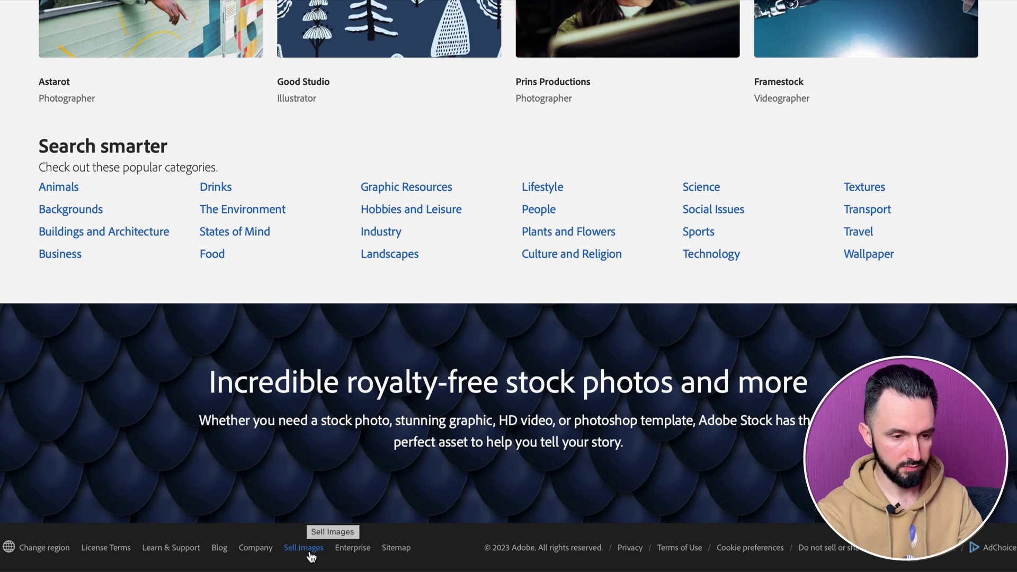
{"action": "left_click", "coordinate": [307, 547]}
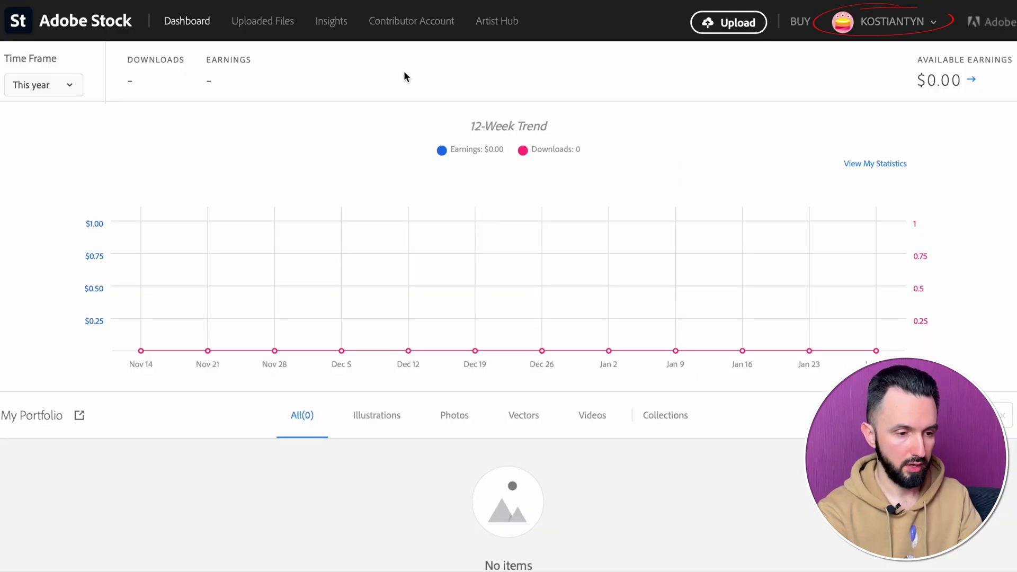
Show this week's top-selling Illustrations contributors in Adobe Stock Insights
{"action": "left_click", "coordinate": [332, 23]}
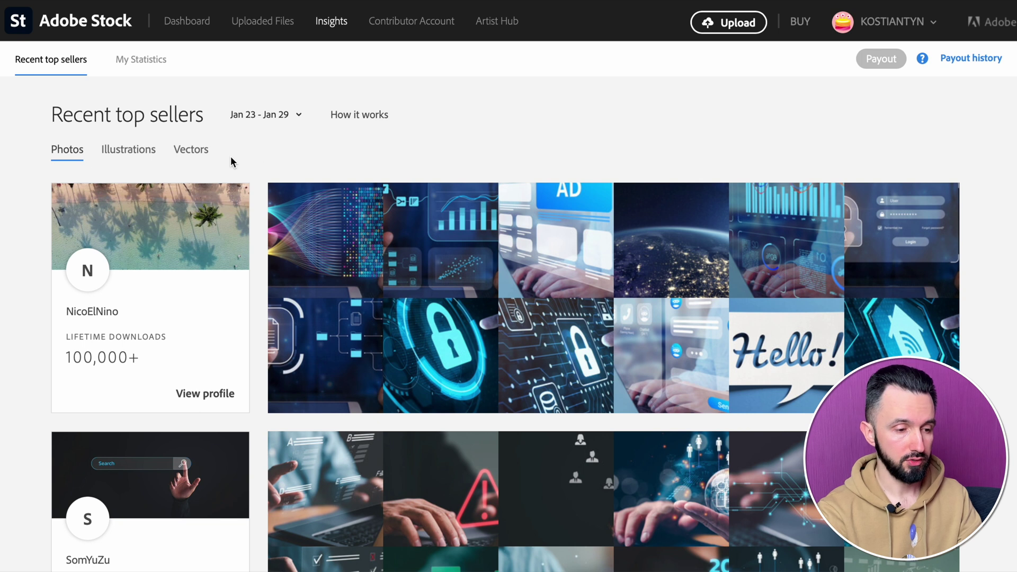
{"action": "left_click", "coordinate": [129, 151]}
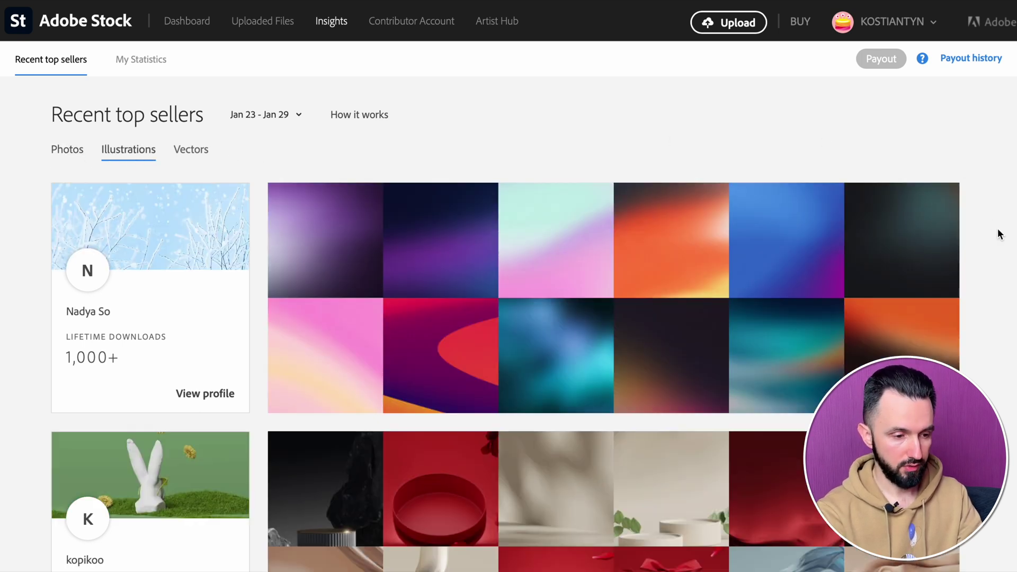
{"action": "scroll", "coordinate": [992, 297], "scroll_direction": "down", "scroll_amount": 10}
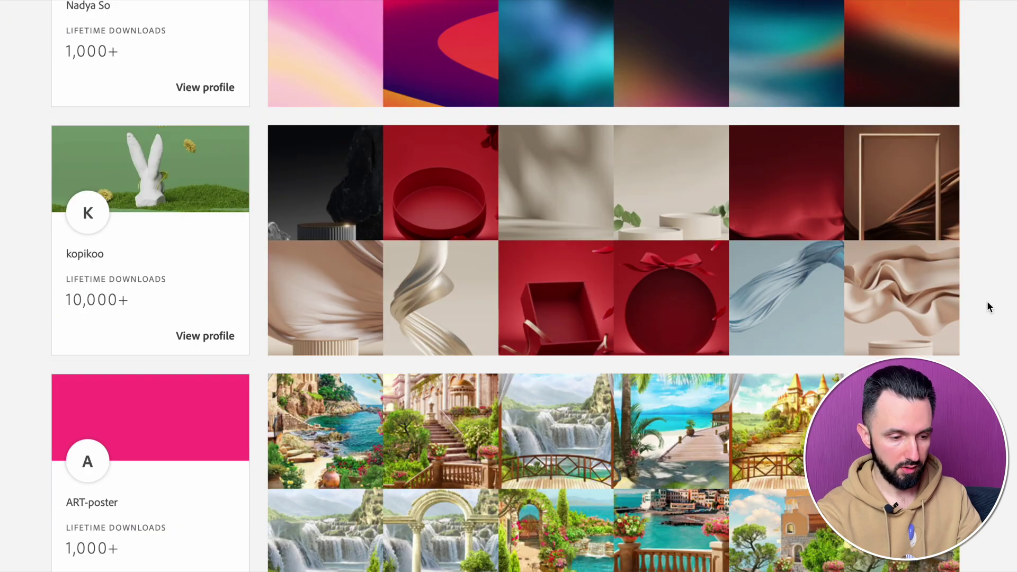
{"action": "scroll", "coordinate": [987, 307], "scroll_direction": "down", "scroll_amount": 14}
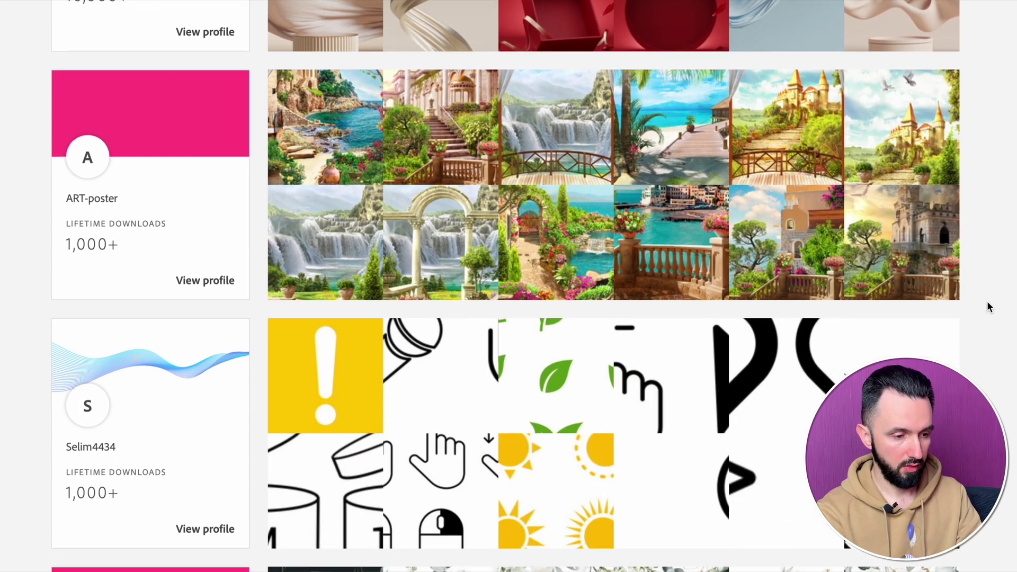
{"action": "scroll", "coordinate": [987, 300], "scroll_direction": "up", "scroll_amount": 2}
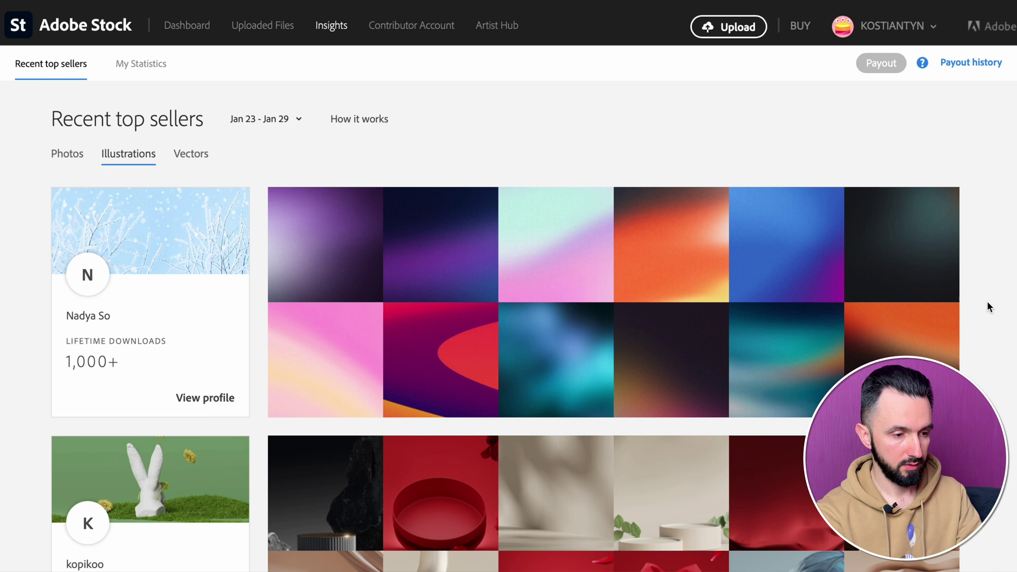
{"action": "left_click", "coordinate": [299, 115]}
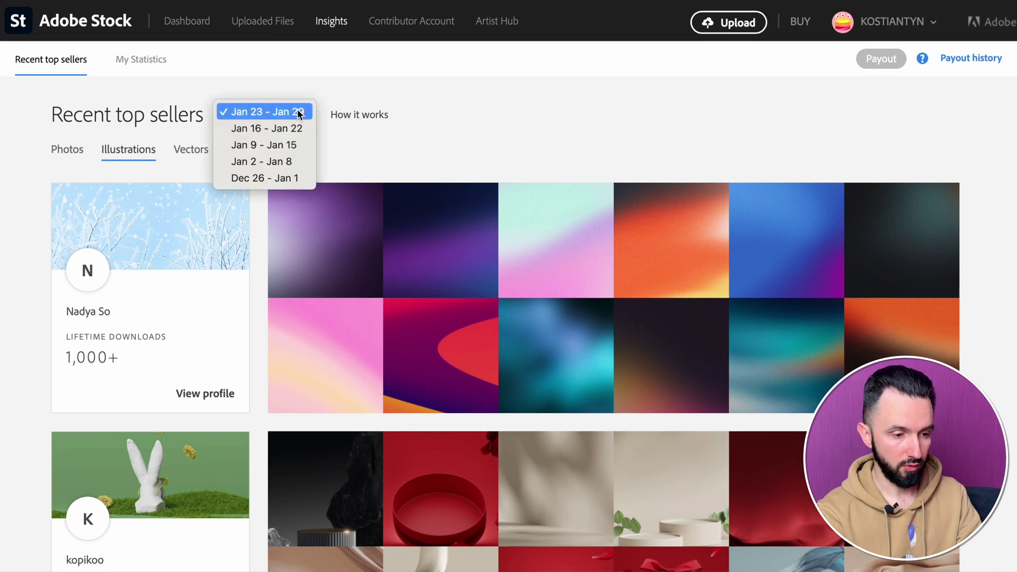
{"action": "left_click", "coordinate": [266, 112]}
Open the top seller's 'The old town with columns at sunset' fresco and scroll to its keywords
{"action": "scroll", "coordinate": [596, 197], "scroll_direction": "down", "scroll_amount": 8}
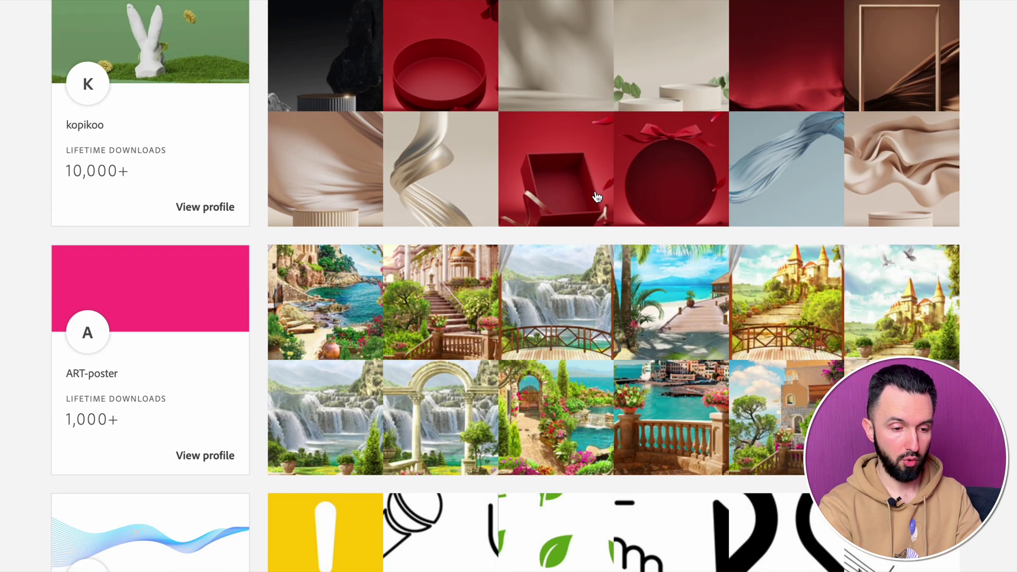
{"action": "scroll", "coordinate": [596, 197], "scroll_direction": "down", "scroll_amount": 1}
{"action": "left_click", "coordinate": [465, 242]}
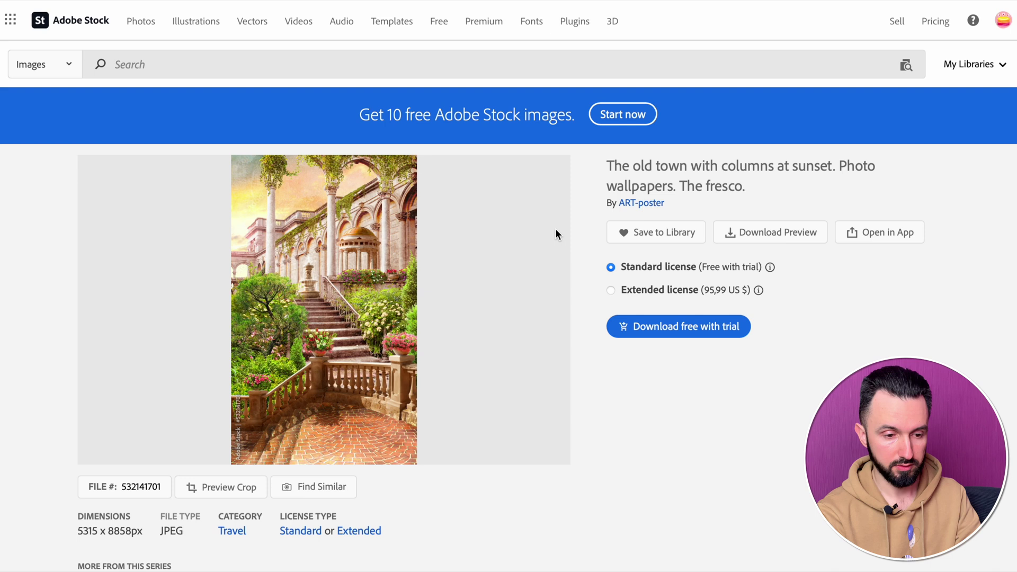
{"action": "scroll", "coordinate": [568, 260], "scroll_direction": "down", "scroll_amount": 8}
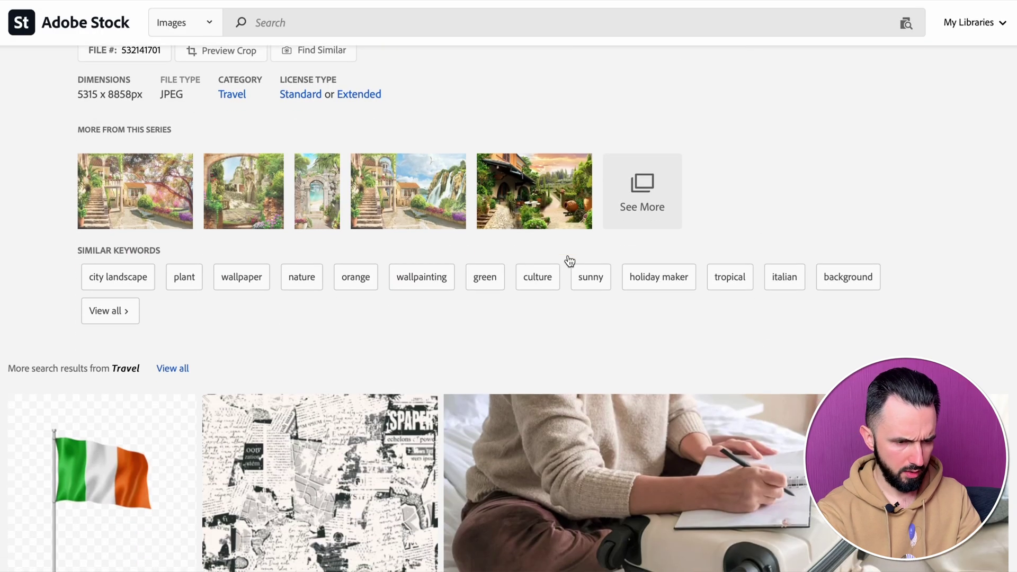